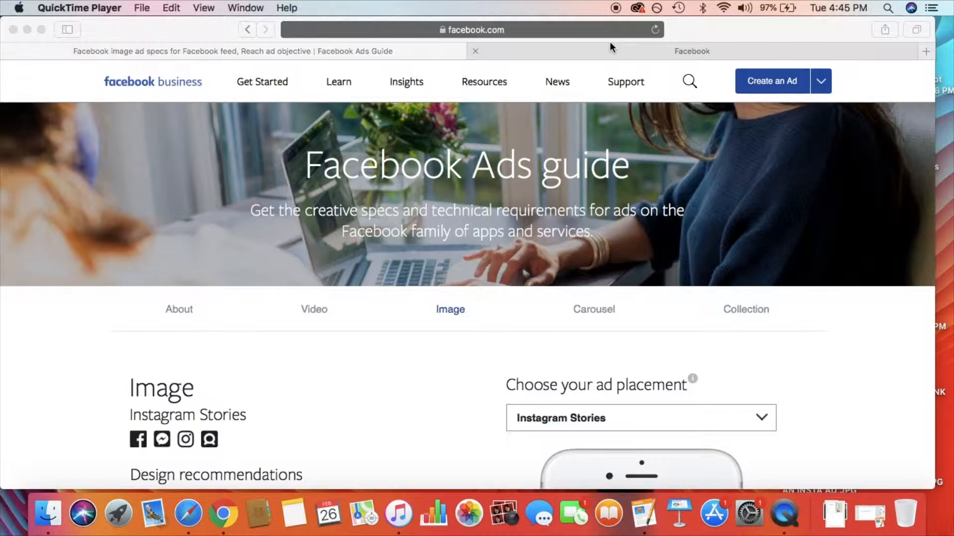
Bring the browser forward and scroll through the guide page.
{"action": "left_click", "coordinate": [41, 31]}
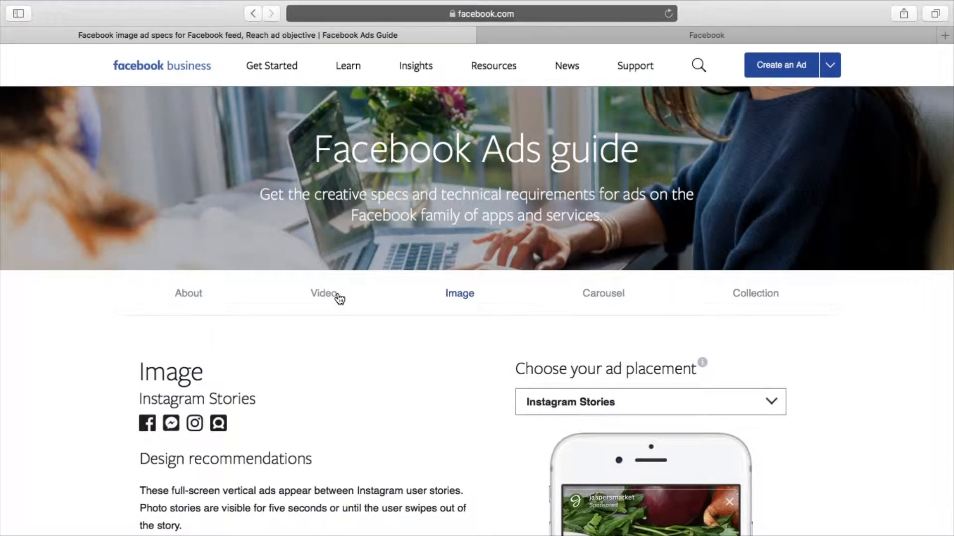
{"action": "scroll", "coordinate": [508, 385], "scroll_direction": "down", "scroll_amount": 1}
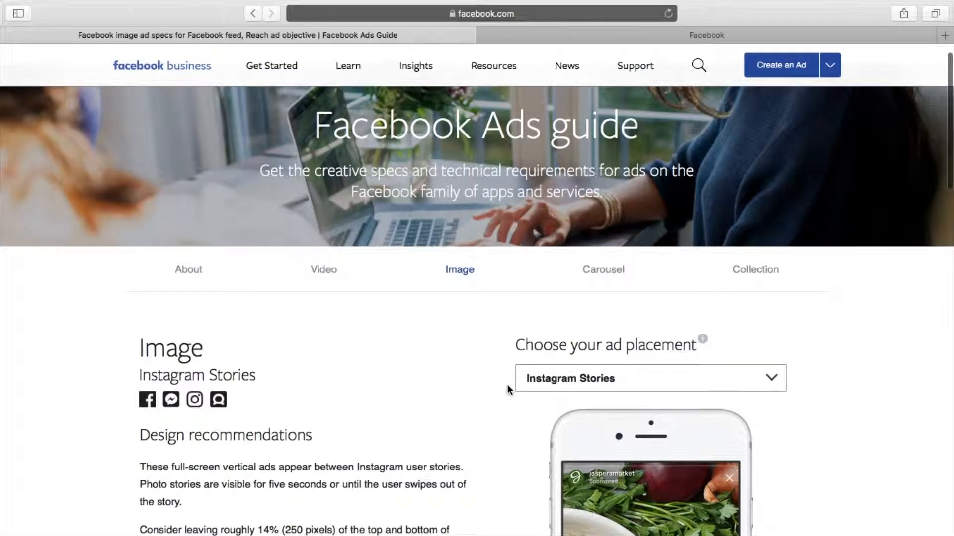
{"action": "scroll", "coordinate": [508, 384], "scroll_direction": "down", "scroll_amount": 1}
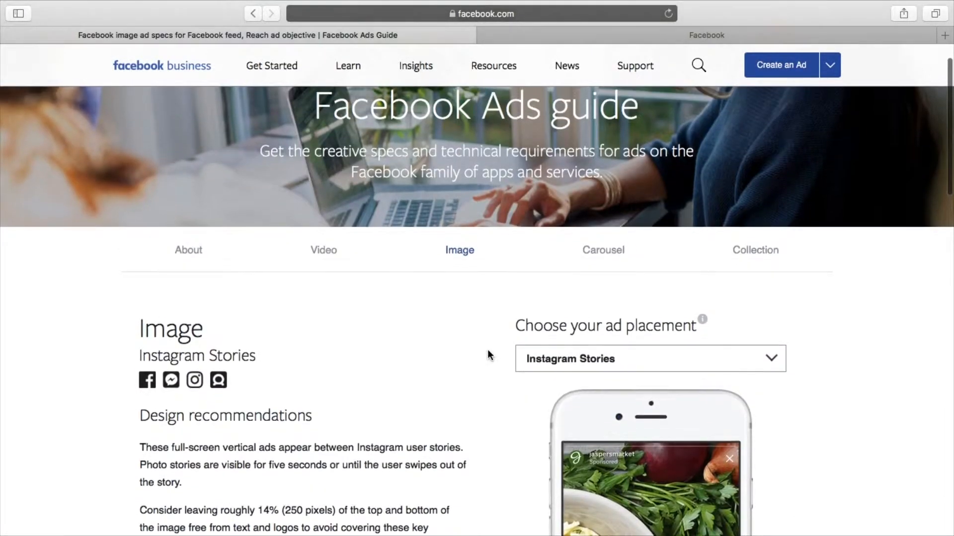
{"action": "scroll", "coordinate": [487, 350], "scroll_direction": "down", "scroll_amount": 2}
{"action": "scroll", "coordinate": [488, 351], "scroll_direction": "down", "scroll_amount": 10}
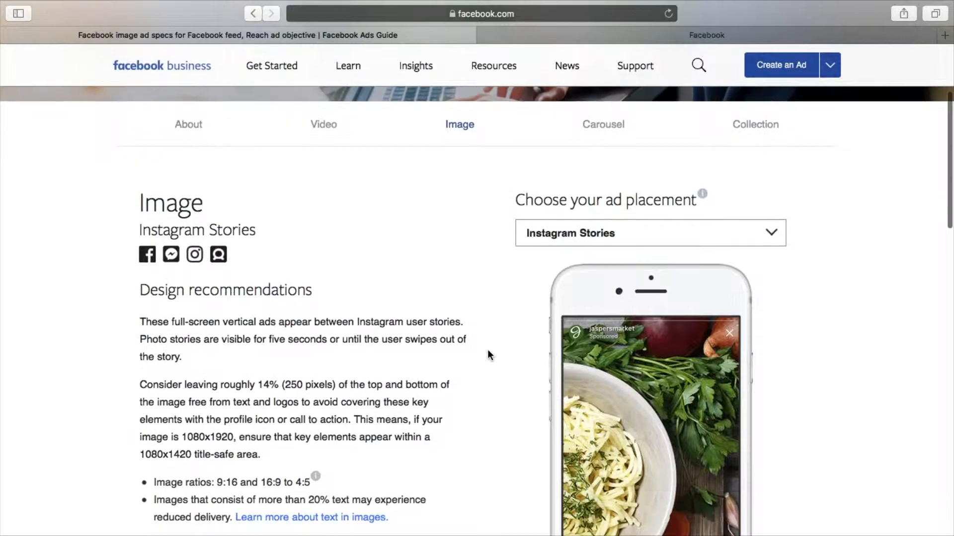
{"action": "scroll", "coordinate": [487, 350], "scroll_direction": "up", "scroll_amount": 5}
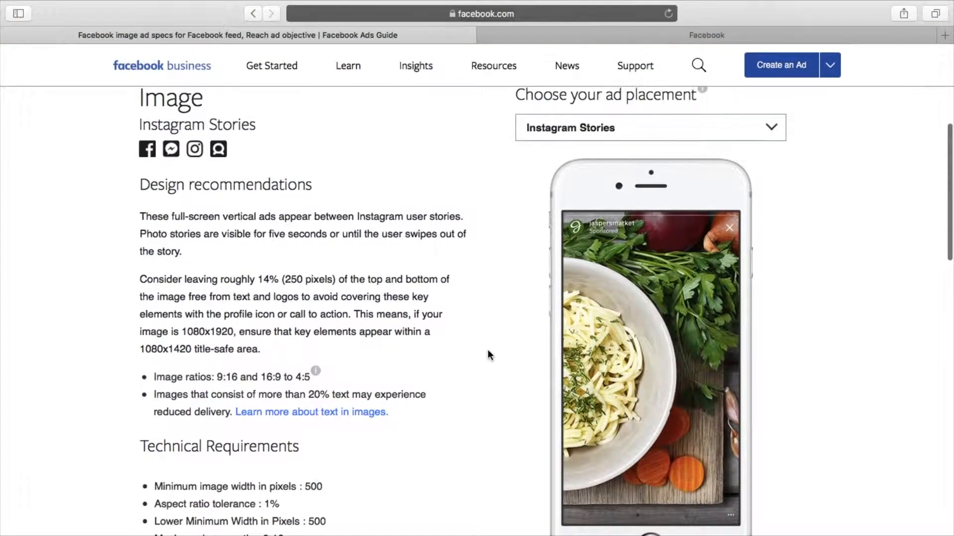
{"action": "scroll", "coordinate": [515, 204], "scroll_direction": "down", "scroll_amount": 6}
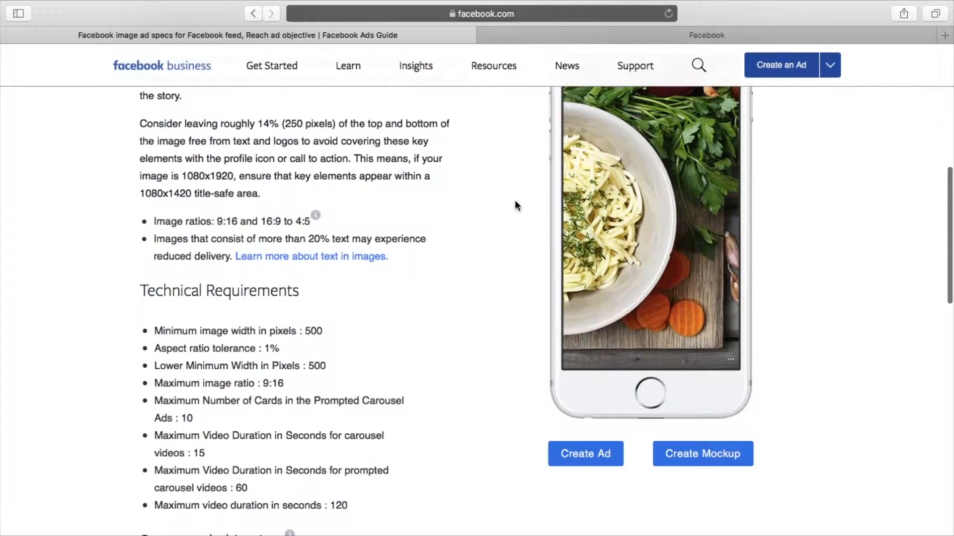
{"action": "scroll", "coordinate": [481, 245], "scroll_direction": "up", "scroll_amount": 1}
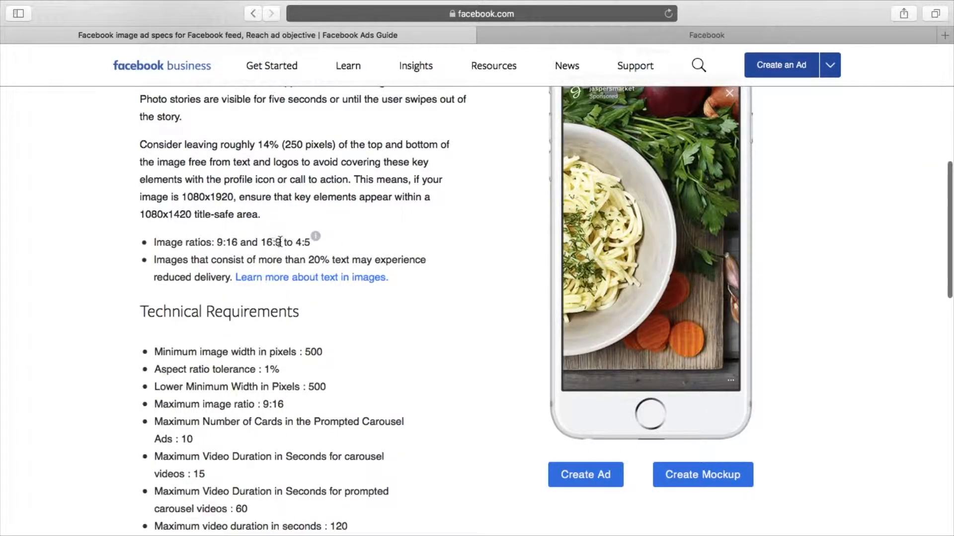
{"action": "scroll", "coordinate": [479, 380], "scroll_direction": "down", "scroll_amount": 4}
{"action": "scroll", "coordinate": [478, 379], "scroll_direction": "up", "scroll_amount": 9}
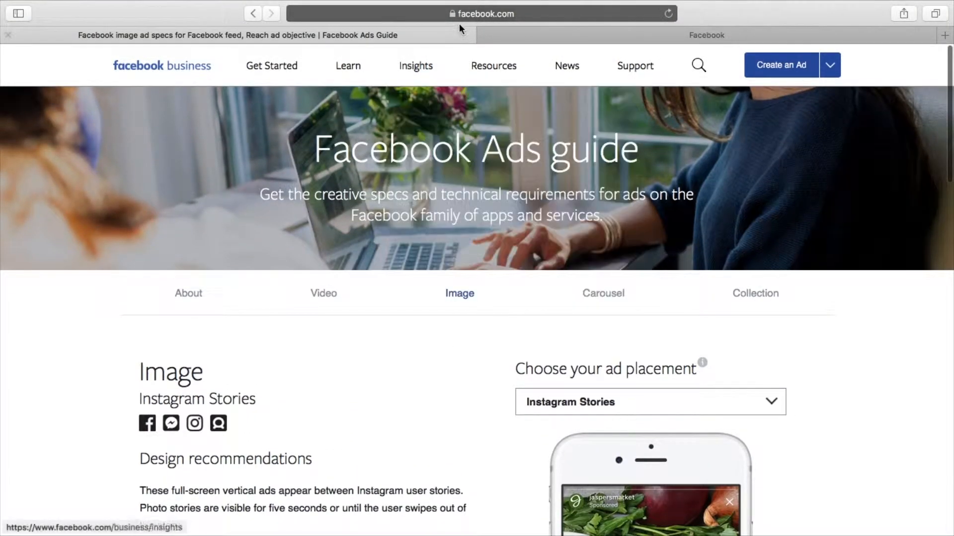
{"action": "left_click", "coordinate": [460, 14]}
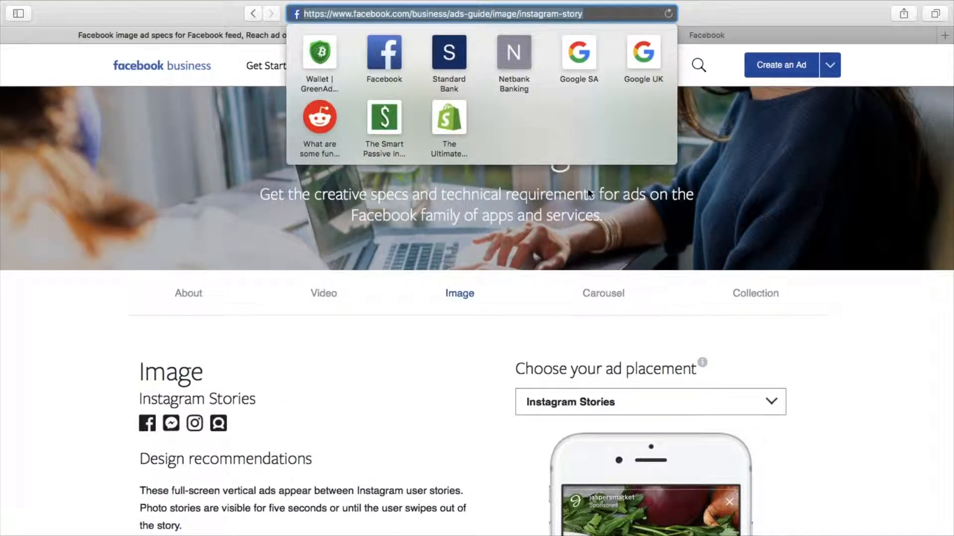
{"action": "left_click", "coordinate": [736, 20]}
{"action": "scroll", "coordinate": [526, 288], "scroll_direction": "down", "scroll_amount": 2}
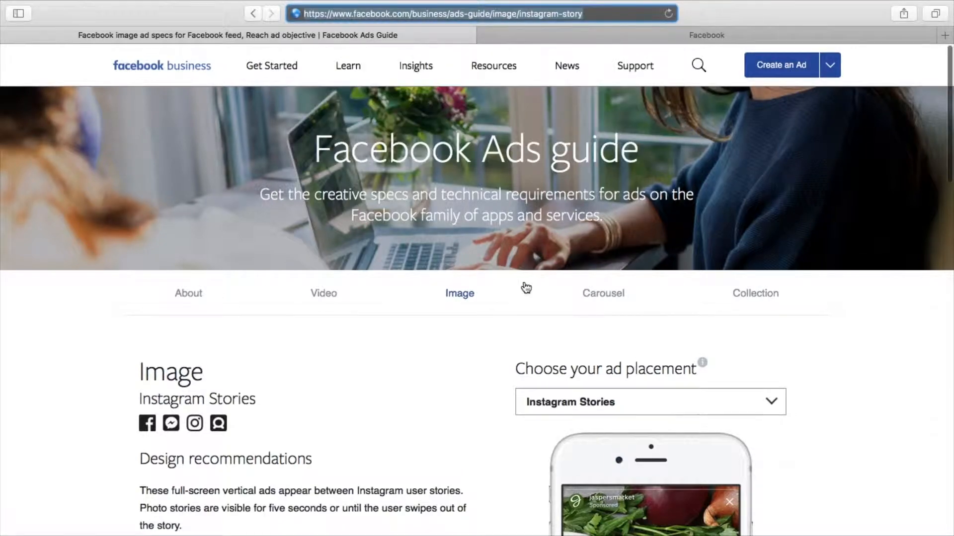
{"action": "scroll", "coordinate": [523, 318], "scroll_direction": "up", "scroll_amount": 2}
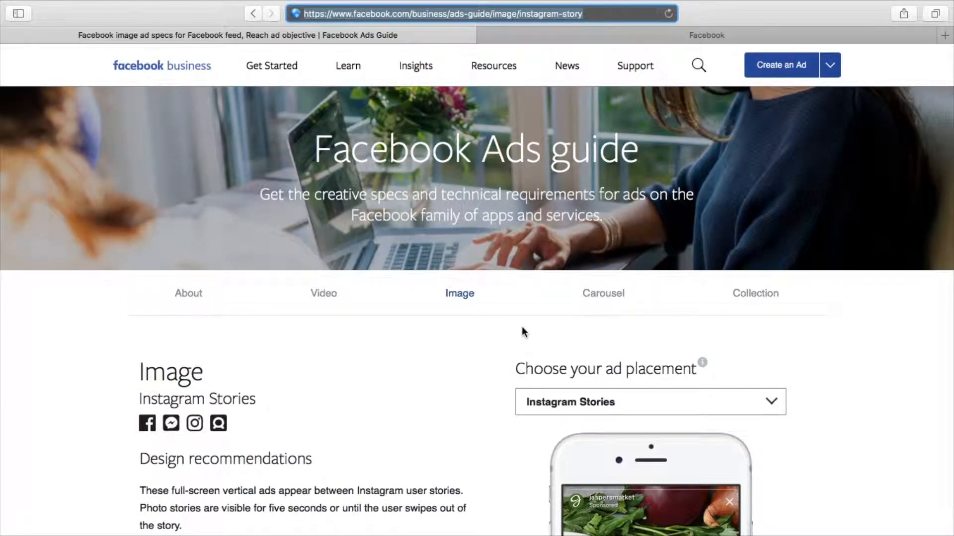
In the Facebook tab, choose Create Ads from the account menu.
{"action": "mouse_move", "coordinate": [681, 1]}
{"action": "left_click", "coordinate": [678, 52]}
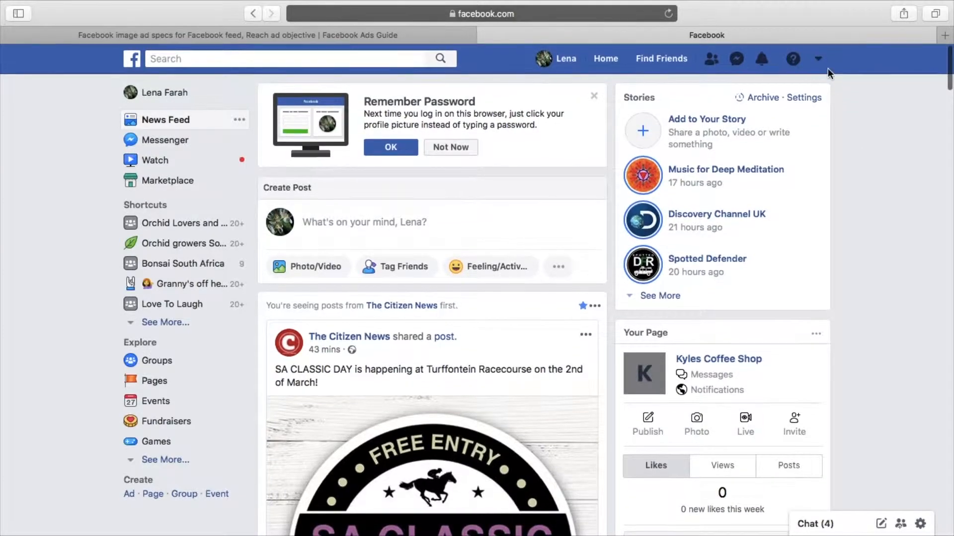
{"action": "left_click", "coordinate": [819, 62]}
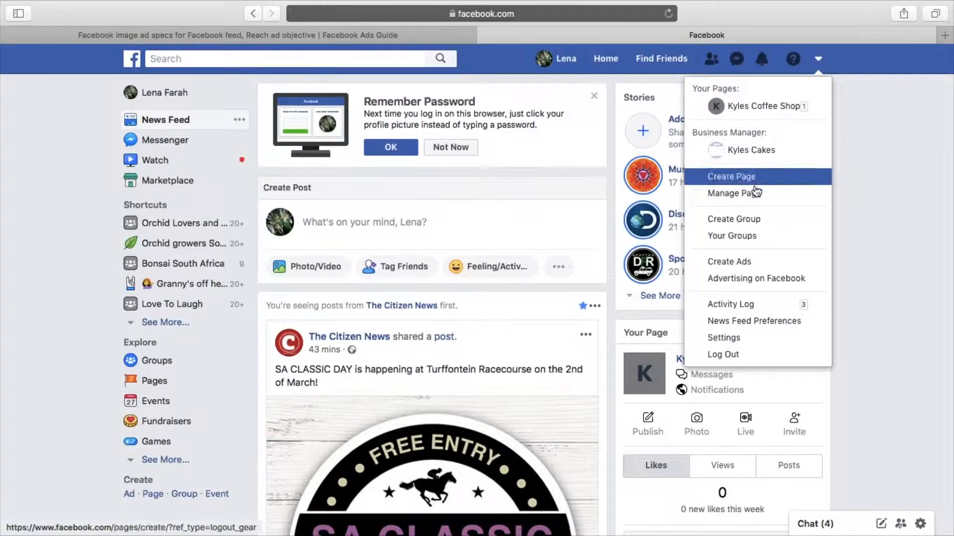
{"action": "left_click", "coordinate": [748, 261]}
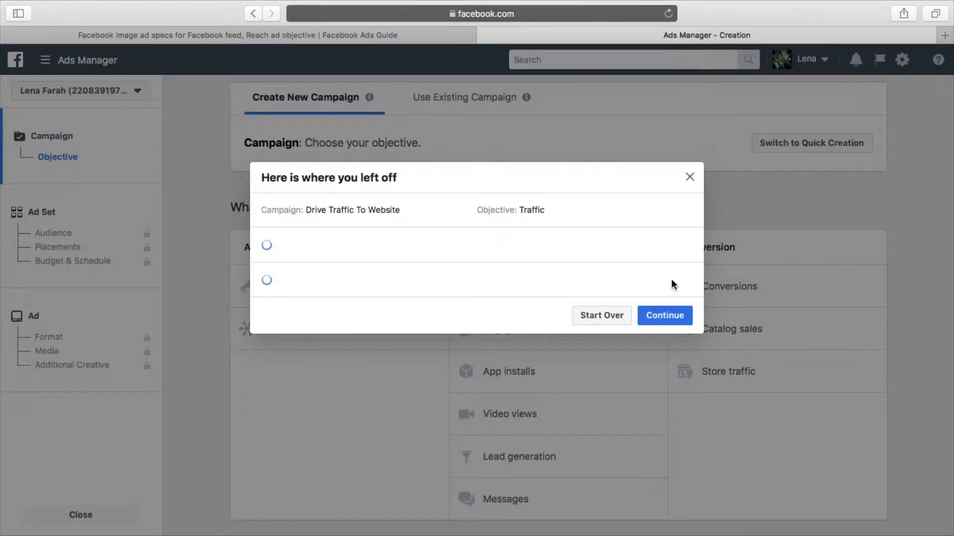
Close the 'Here is where you left off' prompt and pick Traffic as the objective.
{"action": "left_click", "coordinate": [690, 178]}
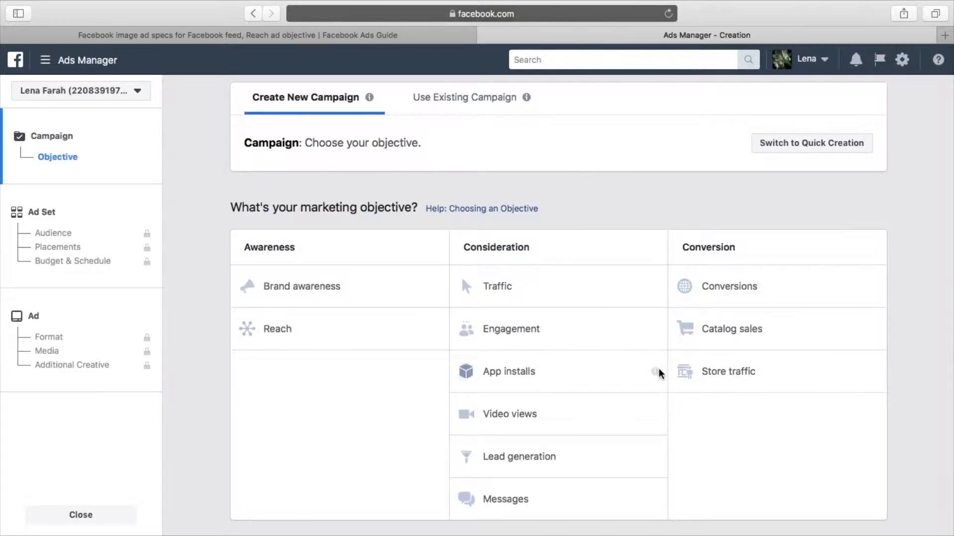
{"action": "left_click", "coordinate": [562, 287]}
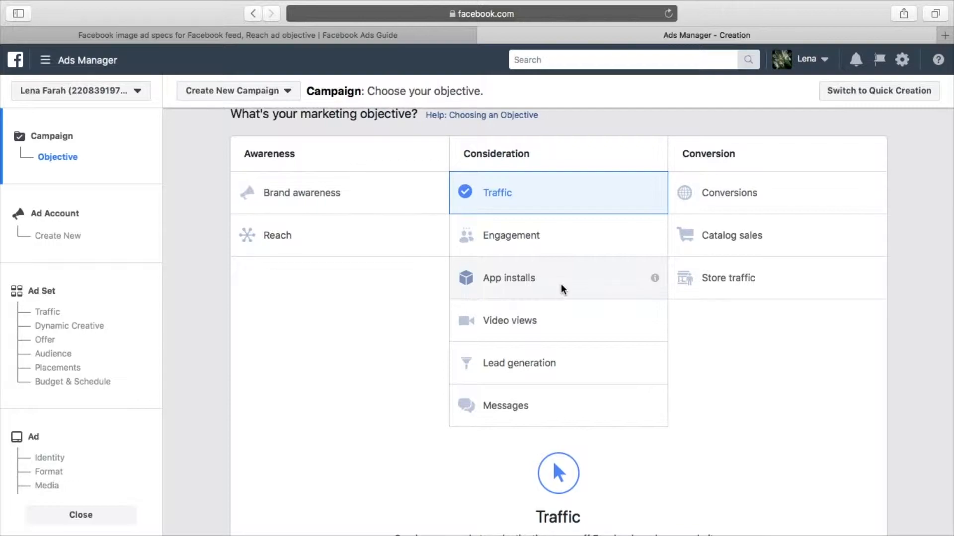
Rename the campaign from Traffic to 'Story Ad to profile' and continue to Set Up Ad Account.
{"action": "scroll", "coordinate": [561, 285], "scroll_direction": "down", "scroll_amount": 3}
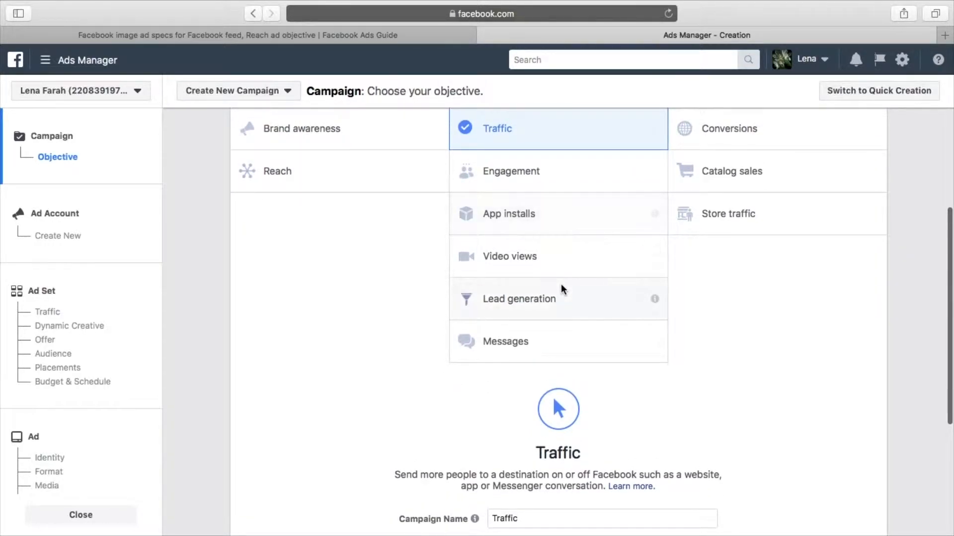
{"action": "scroll", "coordinate": [562, 288], "scroll_direction": "down", "scroll_amount": 5}
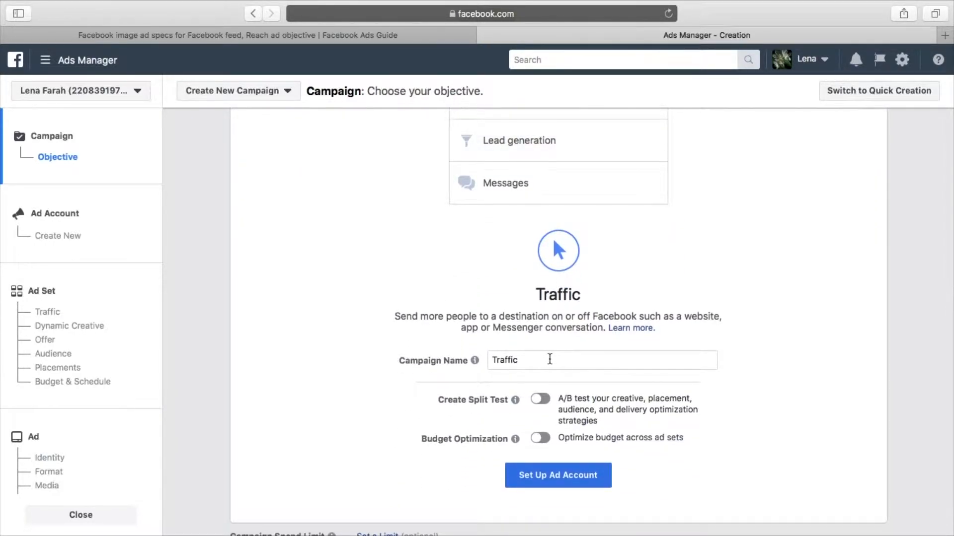
{"action": "triple_click", "coordinate": [550, 359]}
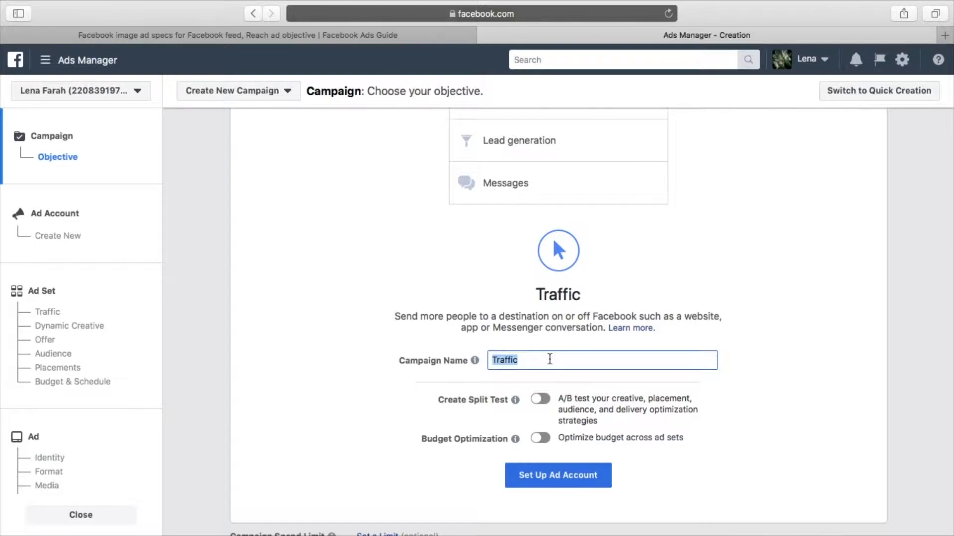
{"action": "type", "text": "S"}
{"action": "key", "text": "BackSpace"}
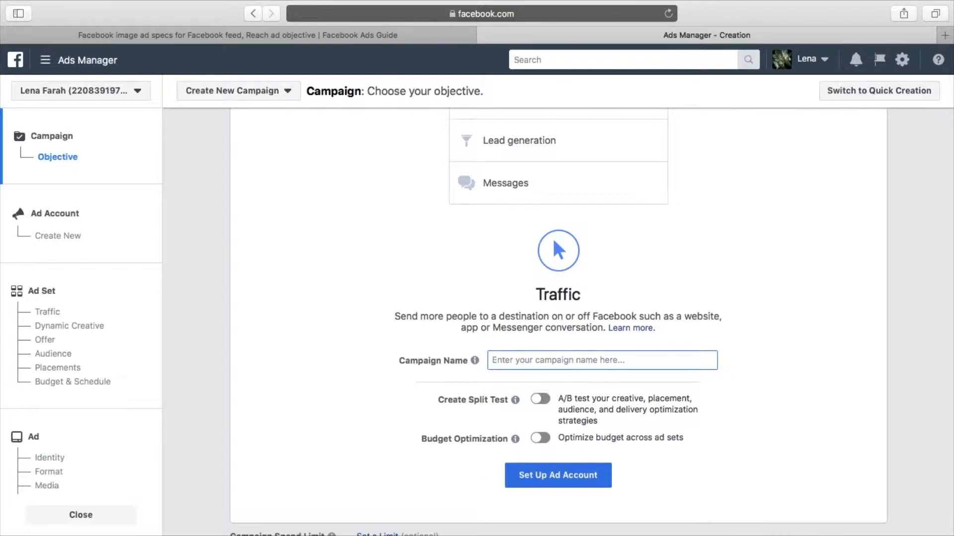
{"action": "type", "text": "Stpr"}
{"action": "key", "text": "BackSpace"}
{"action": "key", "text": "BackSpace"}
{"action": "type", "text": "ory"}
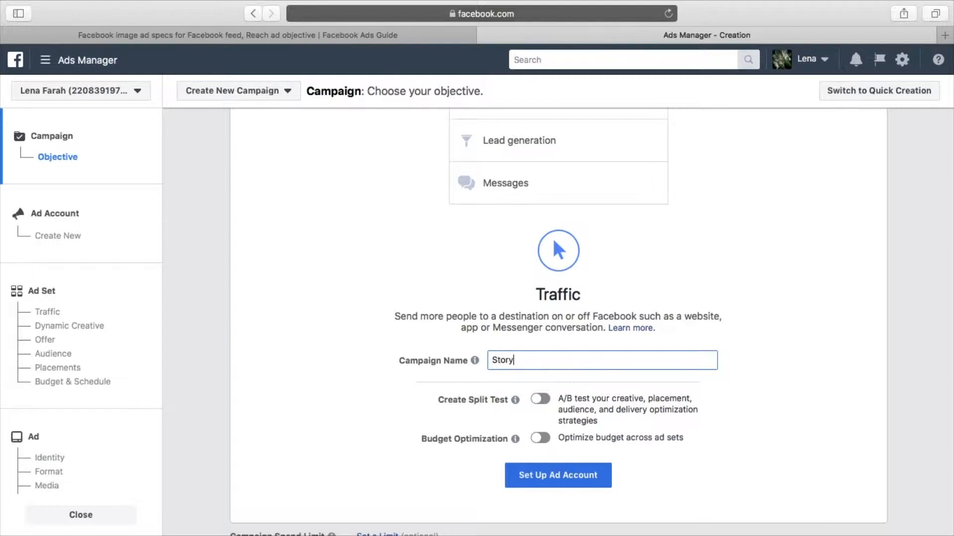
{"action": "type", "text": " Ad to profile"}
{"action": "left_click", "coordinate": [568, 342]}
{"action": "scroll", "coordinate": [639, 354], "scroll_direction": "down", "scroll_amount": 3}
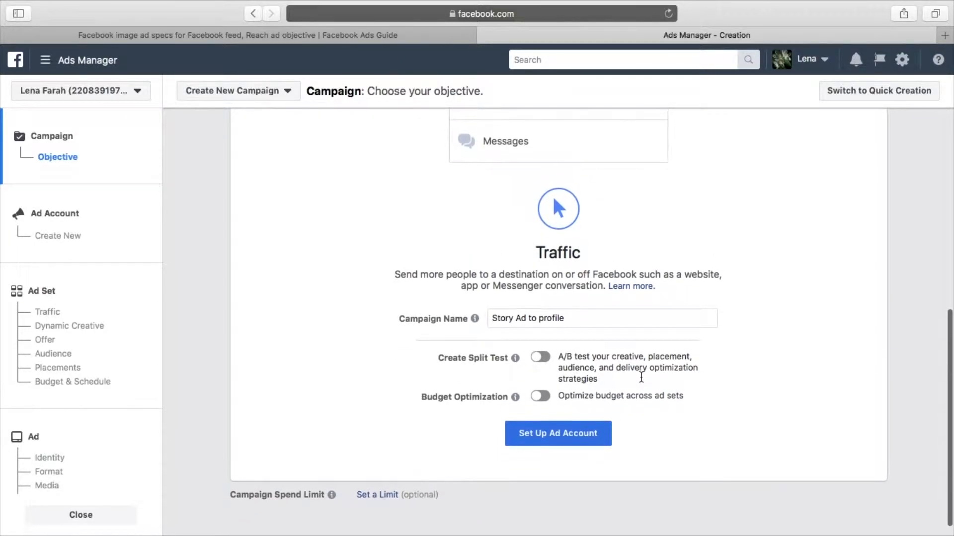
{"action": "scroll", "coordinate": [643, 382], "scroll_direction": "down", "scroll_amount": 1}
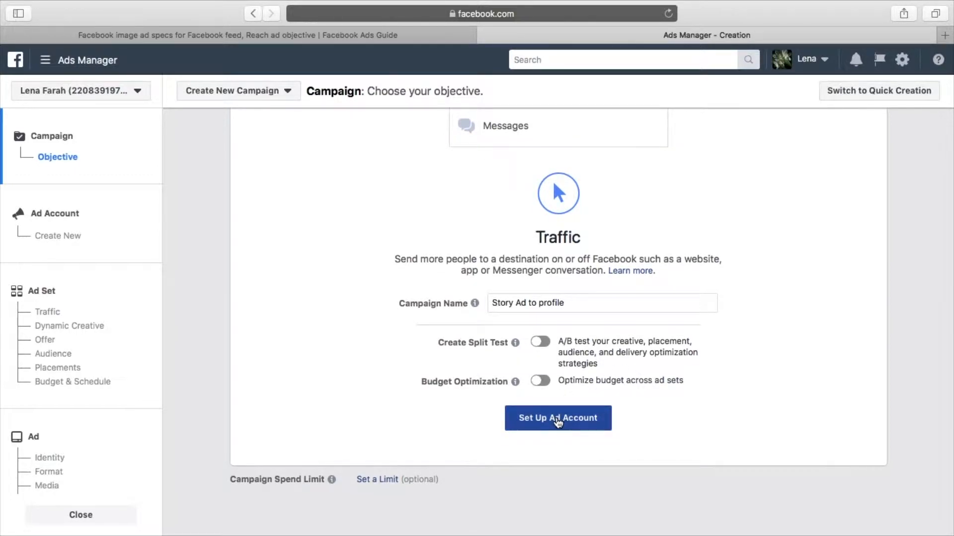
{"action": "left_click", "coordinate": [558, 422]}
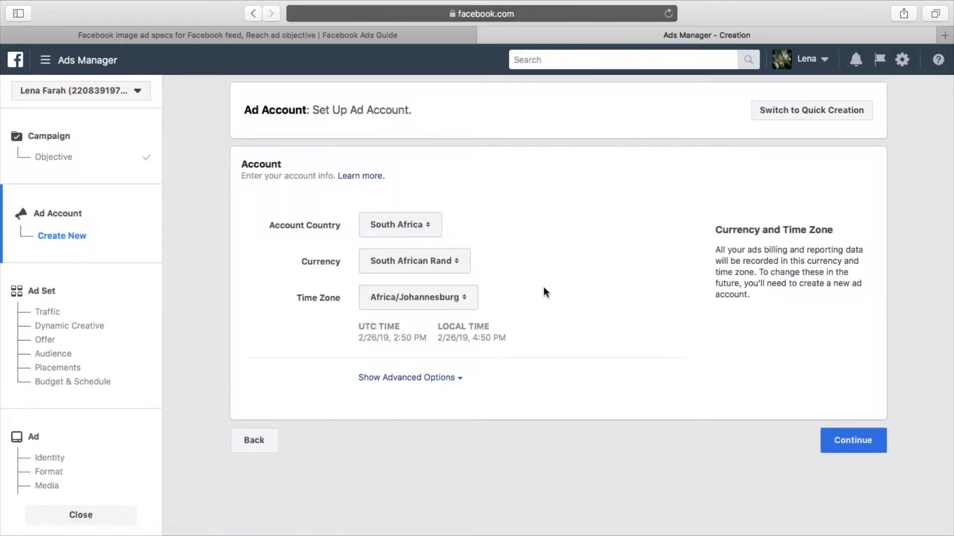
Choose US Dollars as the ad account currency and continue to the ad set.
{"action": "left_click", "coordinate": [458, 267]}
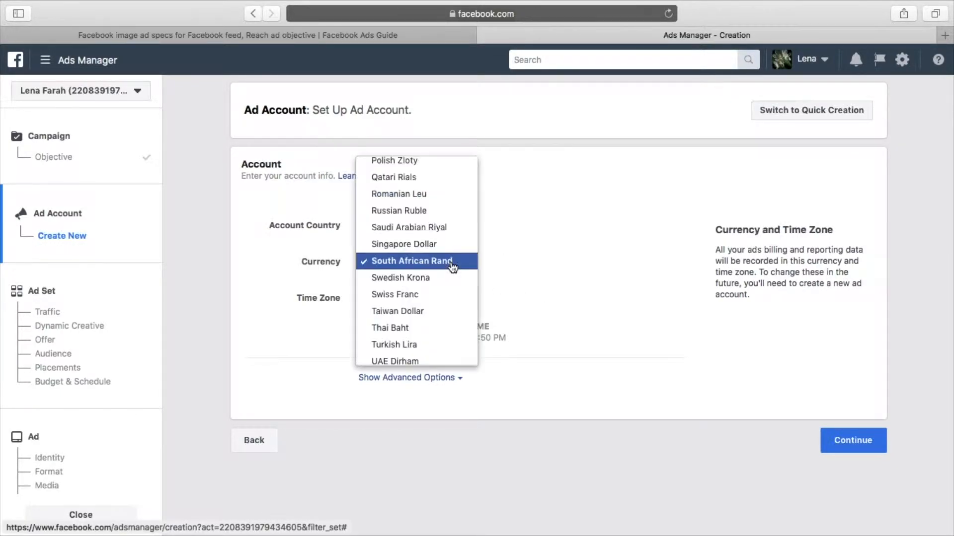
{"action": "scroll", "coordinate": [455, 346], "scroll_direction": "down", "scroll_amount": 3}
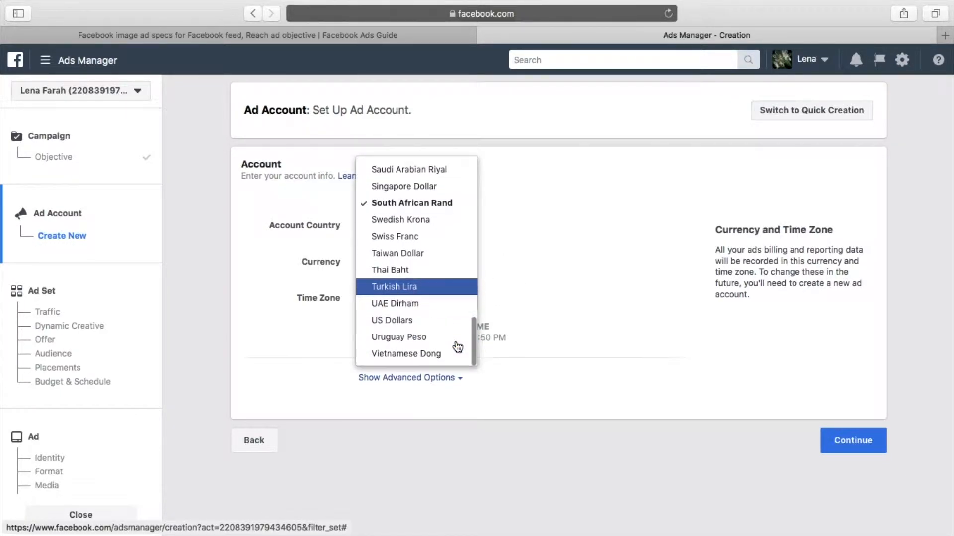
{"action": "left_click", "coordinate": [425, 320]}
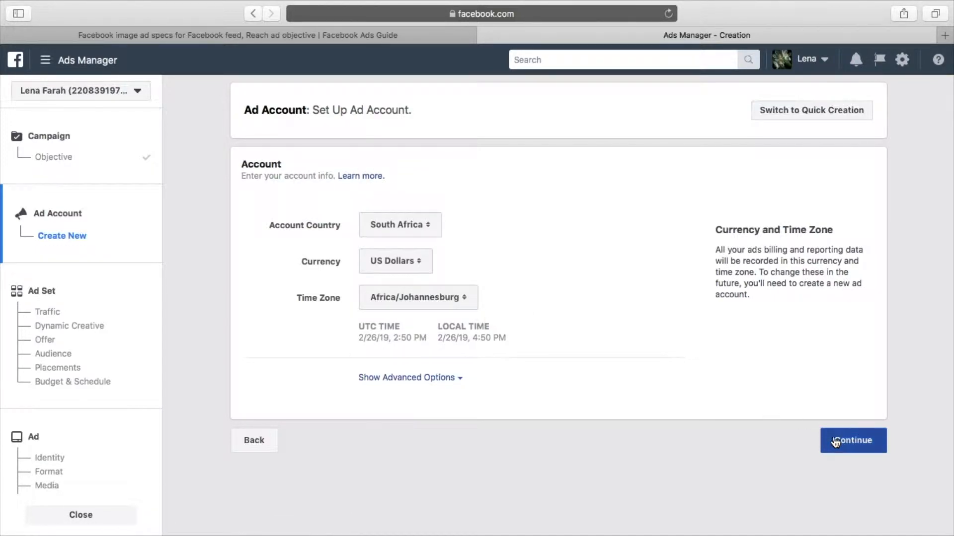
{"action": "left_click", "coordinate": [850, 440]}
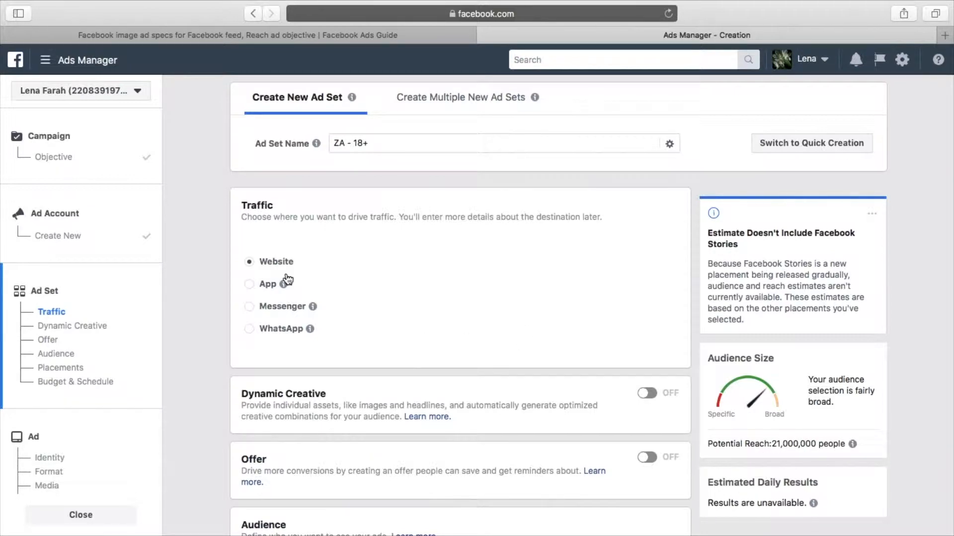
{"action": "scroll", "coordinate": [361, 266], "scroll_direction": "down", "scroll_amount": 1}
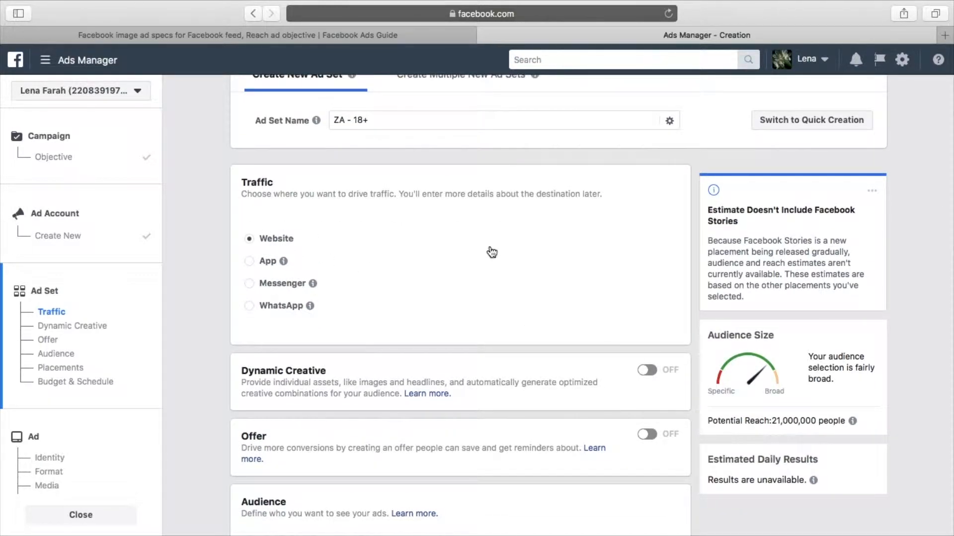
{"action": "scroll", "coordinate": [492, 252], "scroll_direction": "down", "scroll_amount": 1}
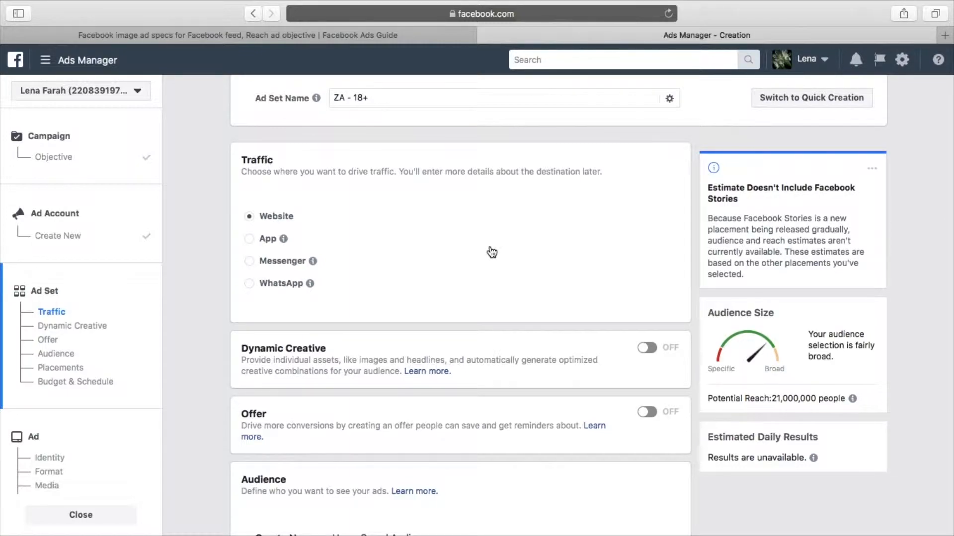
{"action": "scroll", "coordinate": [533, 258], "scroll_direction": "down", "scroll_amount": 5}
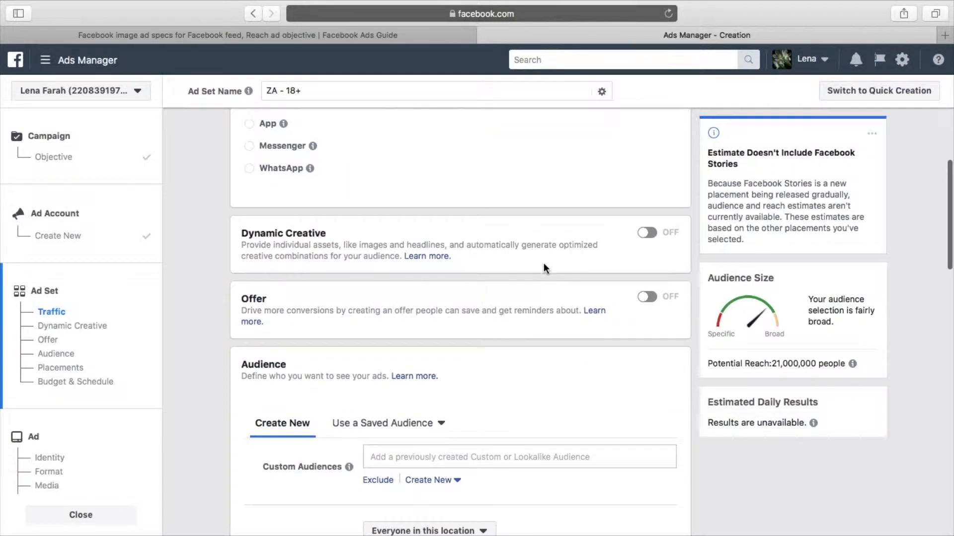
{"action": "scroll", "coordinate": [553, 252], "scroll_direction": "down", "scroll_amount": 2}
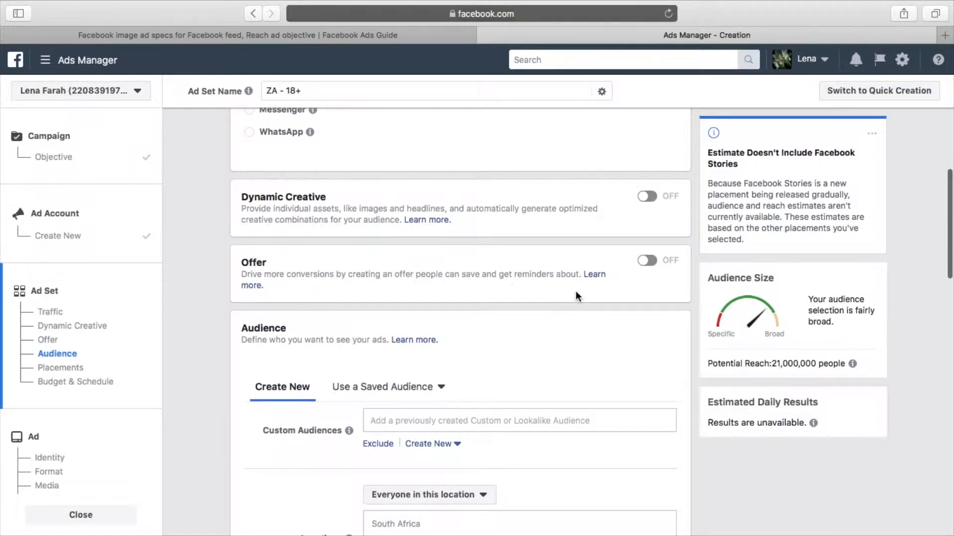
{"action": "scroll", "coordinate": [557, 285], "scroll_direction": "down", "scroll_amount": 4}
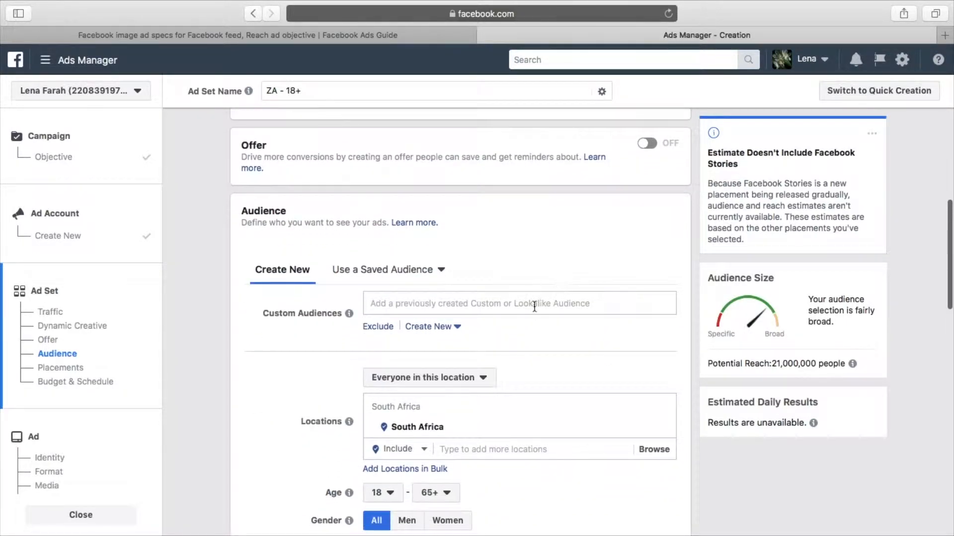
{"action": "scroll", "coordinate": [565, 326], "scroll_direction": "down", "scroll_amount": 5}
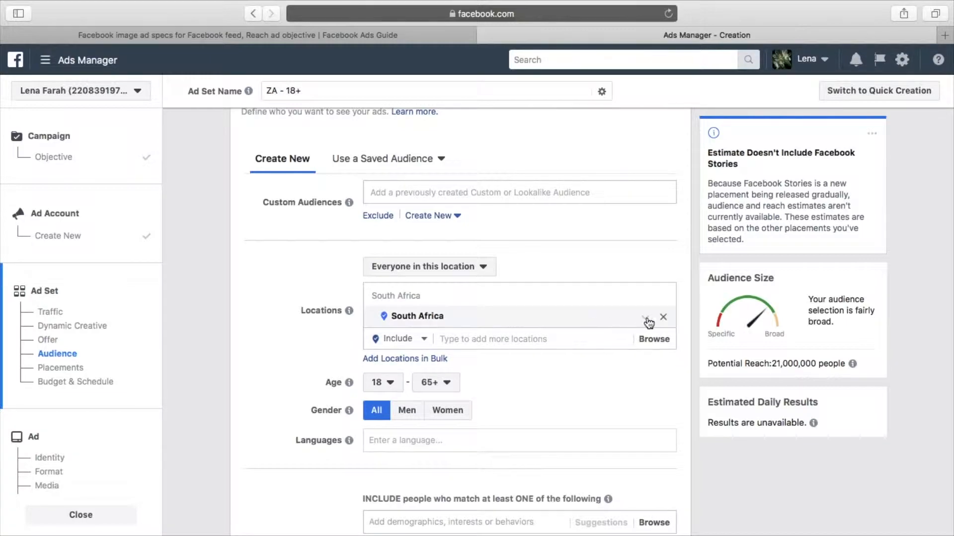
Replace South Africa with Sandton, Gauteng as the location, using a 10-mile radius.
{"action": "left_click", "coordinate": [663, 318]}
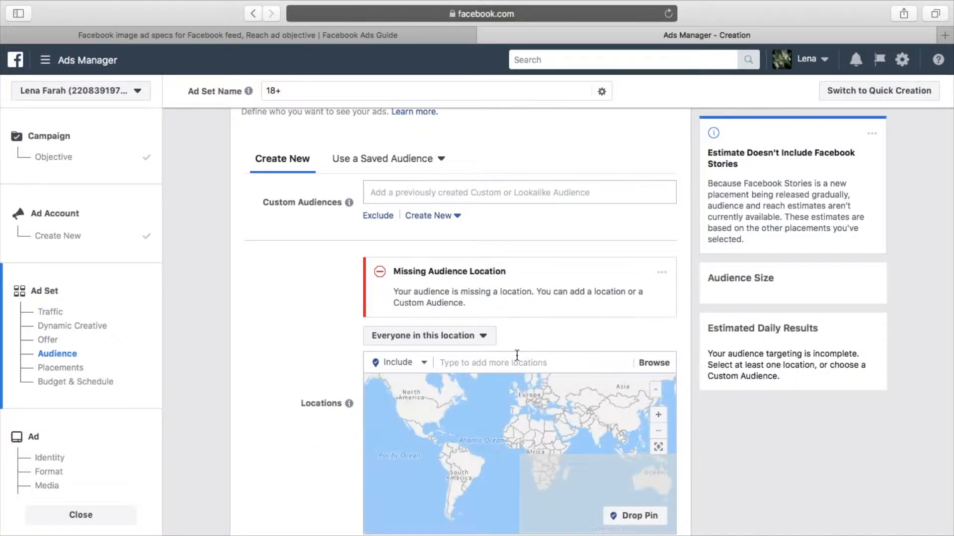
{"action": "left_click", "coordinate": [514, 358]}
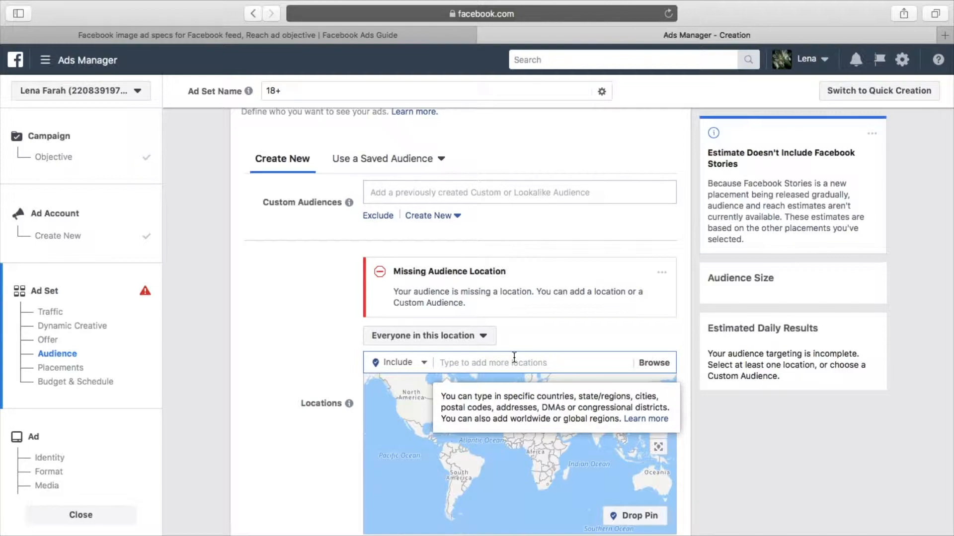
{"action": "type", "text": "sandton"}
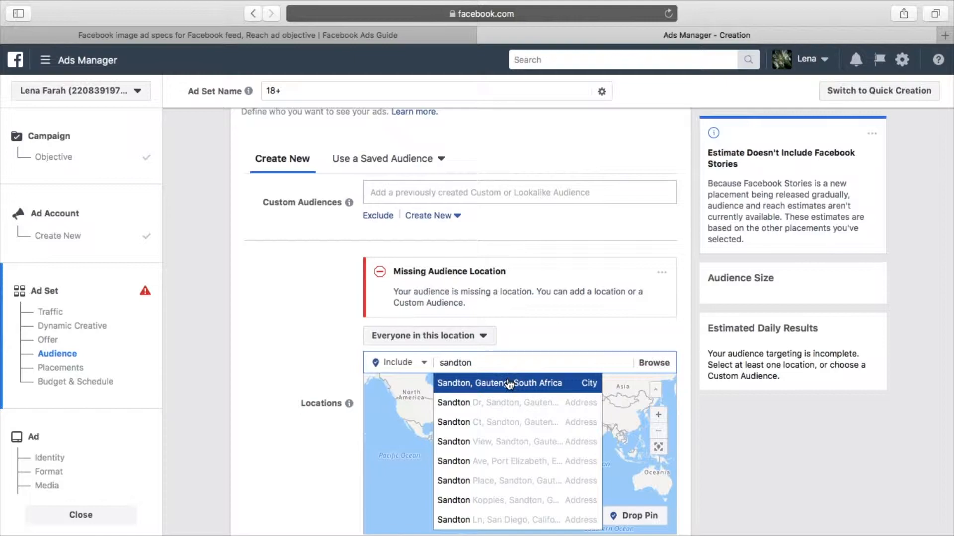
{"action": "left_click", "coordinate": [509, 383]}
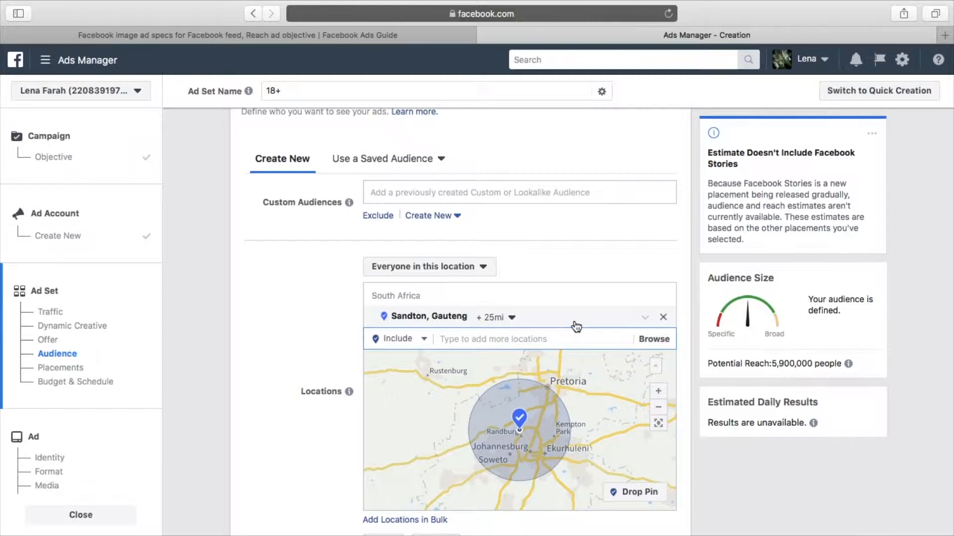
{"action": "left_click", "coordinate": [512, 320]}
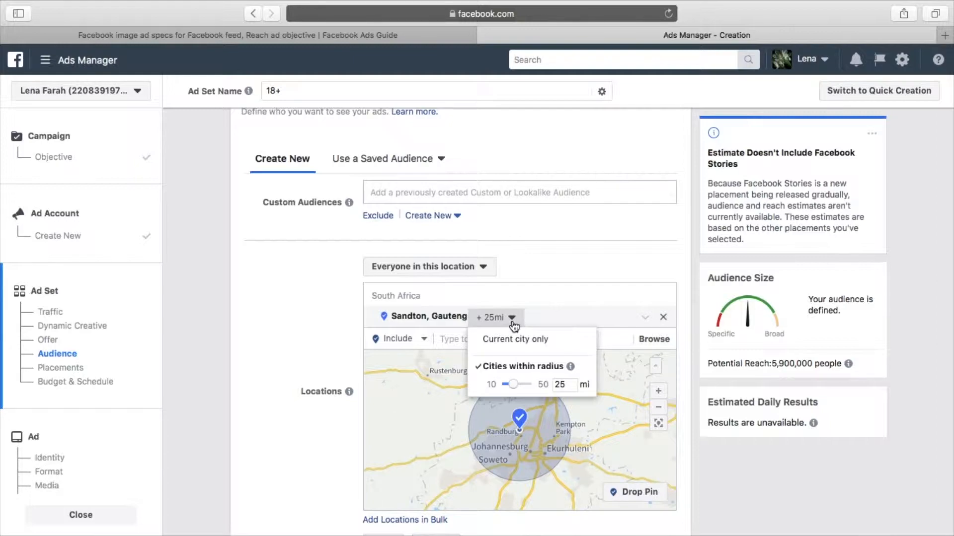
{"action": "left_click_drag", "start_coordinate": [512, 384], "coordinate": [509, 382]}
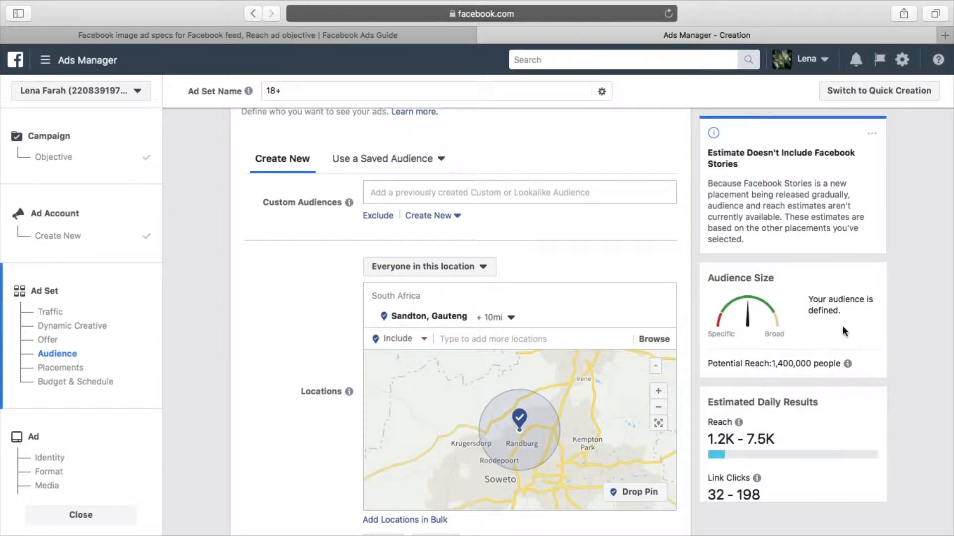
Set the age range to 35–55 and the gender to Women.
{"action": "scroll", "coordinate": [692, 281], "scroll_direction": "down", "scroll_amount": 1}
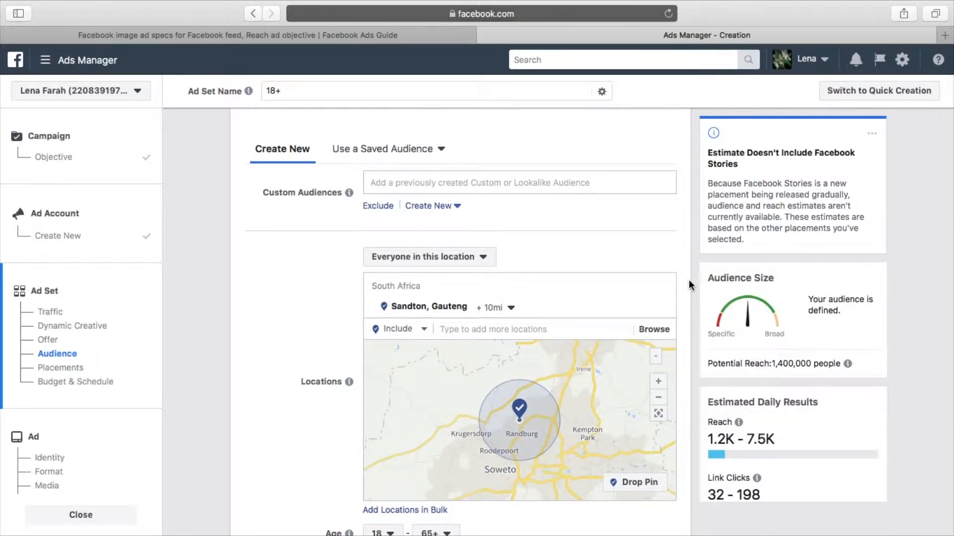
{"action": "scroll", "coordinate": [686, 291], "scroll_direction": "down", "scroll_amount": 5}
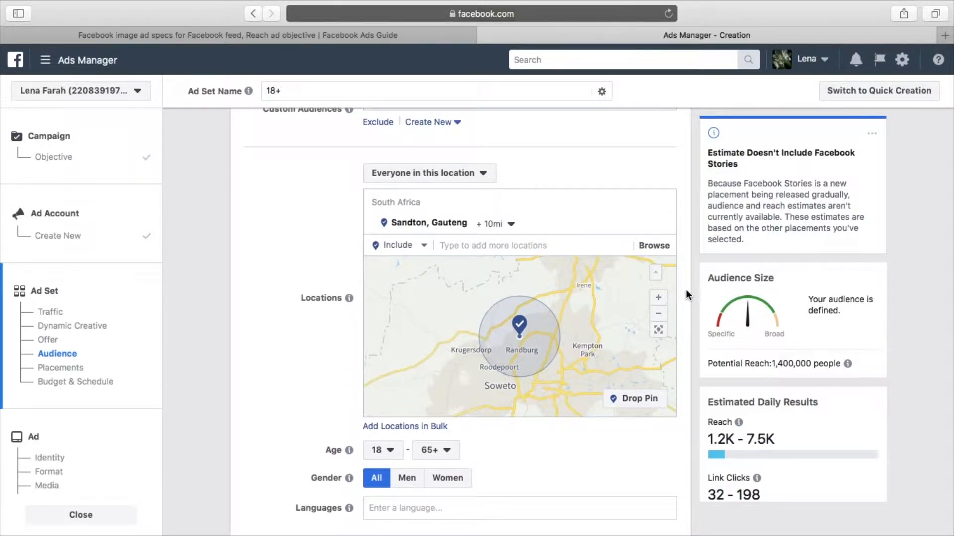
{"action": "scroll", "coordinate": [686, 290], "scroll_direction": "down", "scroll_amount": 6}
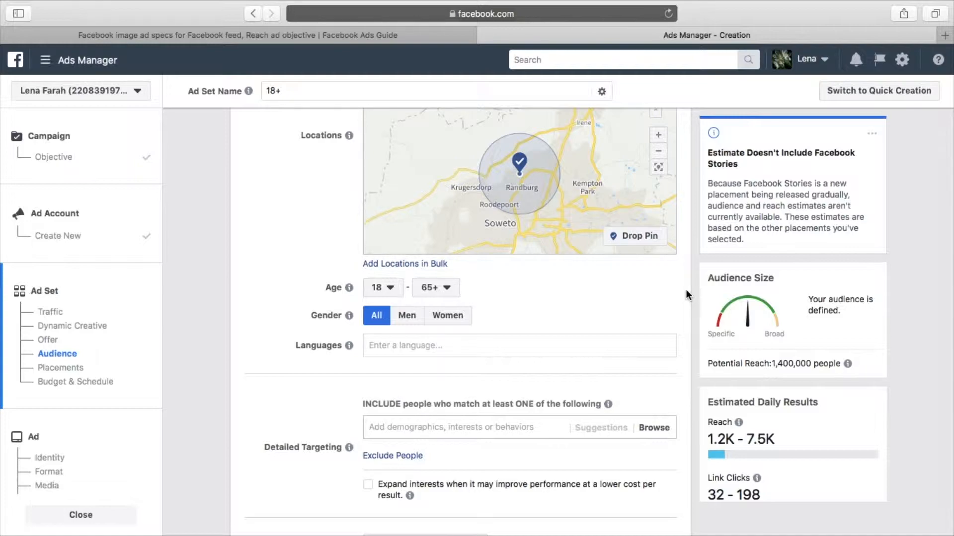
{"action": "left_click", "coordinate": [382, 288]}
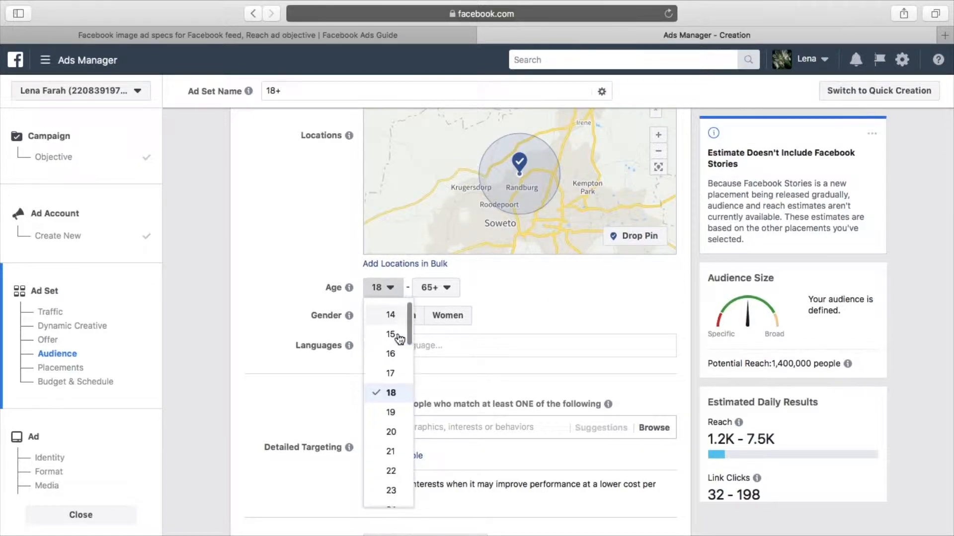
{"action": "scroll", "coordinate": [399, 339], "scroll_direction": "down", "scroll_amount": 5}
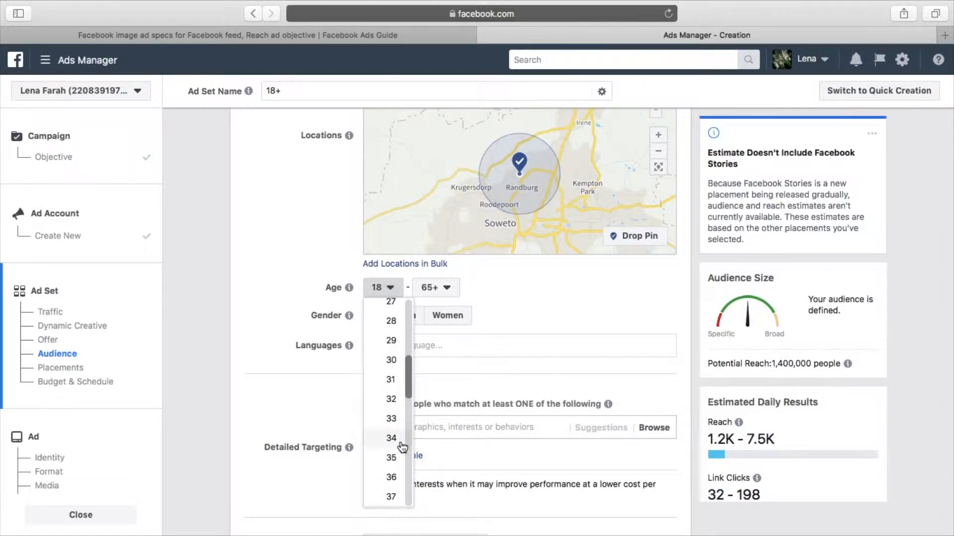
{"action": "left_click", "coordinate": [390, 457]}
{"action": "left_click", "coordinate": [433, 288]}
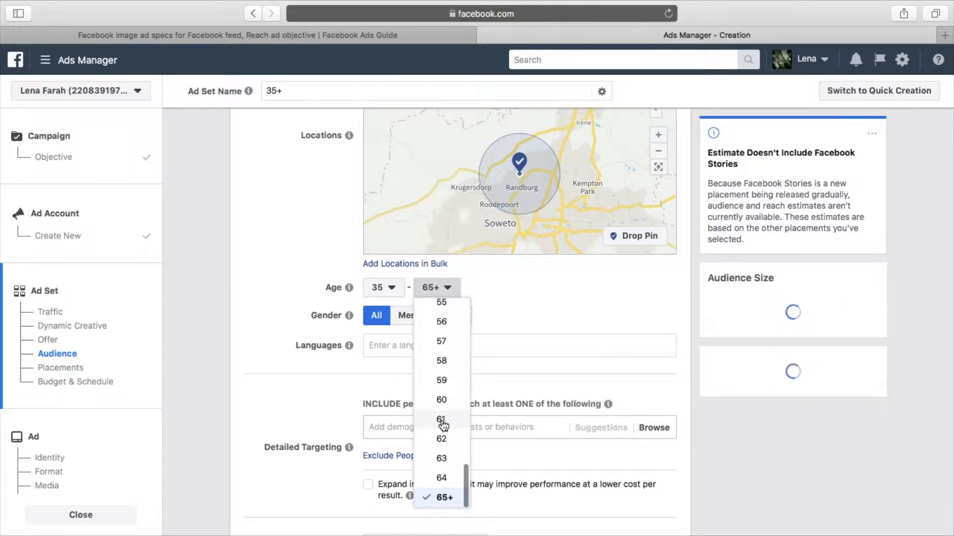
{"action": "scroll", "coordinate": [443, 323], "scroll_direction": "up", "scroll_amount": 2}
{"action": "left_click", "coordinate": [441, 322]}
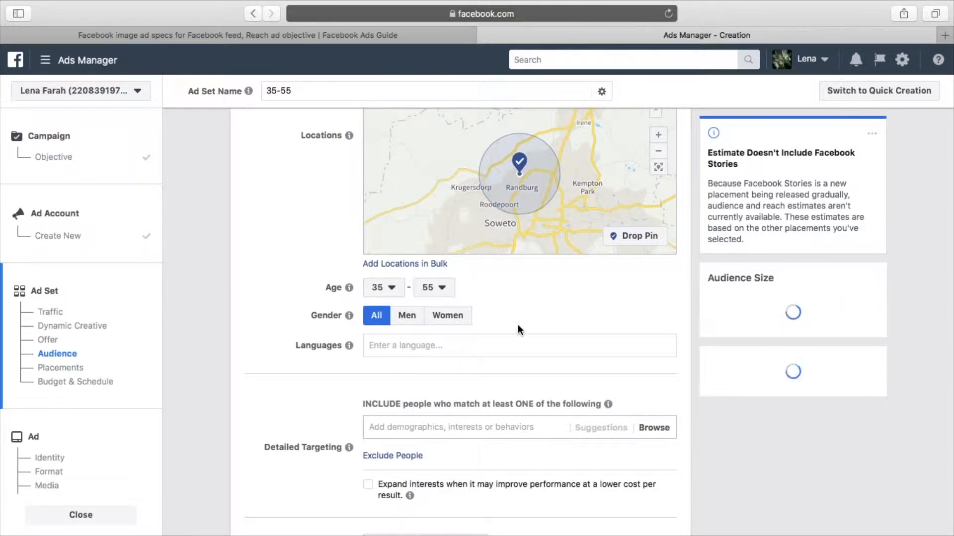
{"action": "left_click", "coordinate": [460, 318]}
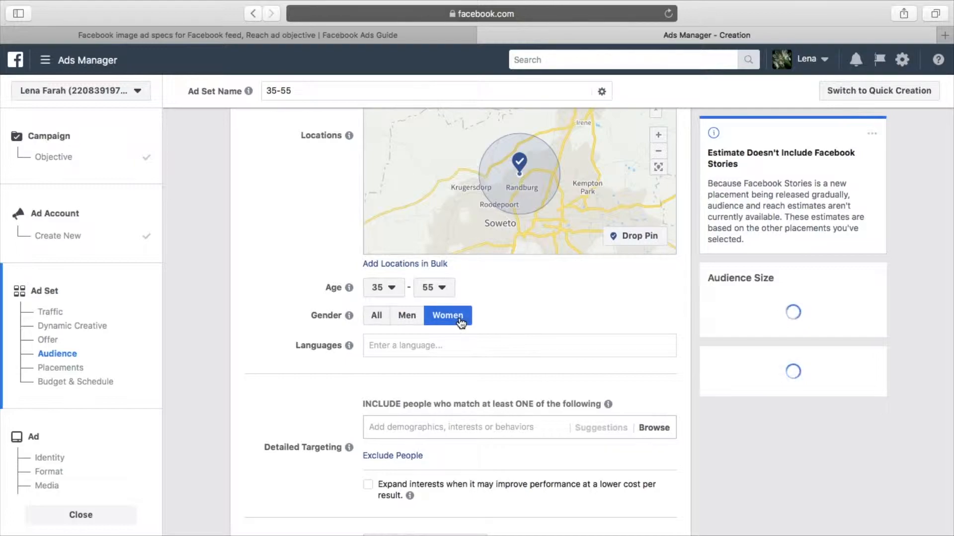
Add English (All) as the audience language.
{"action": "scroll", "coordinate": [694, 290], "scroll_direction": "up", "scroll_amount": 1}
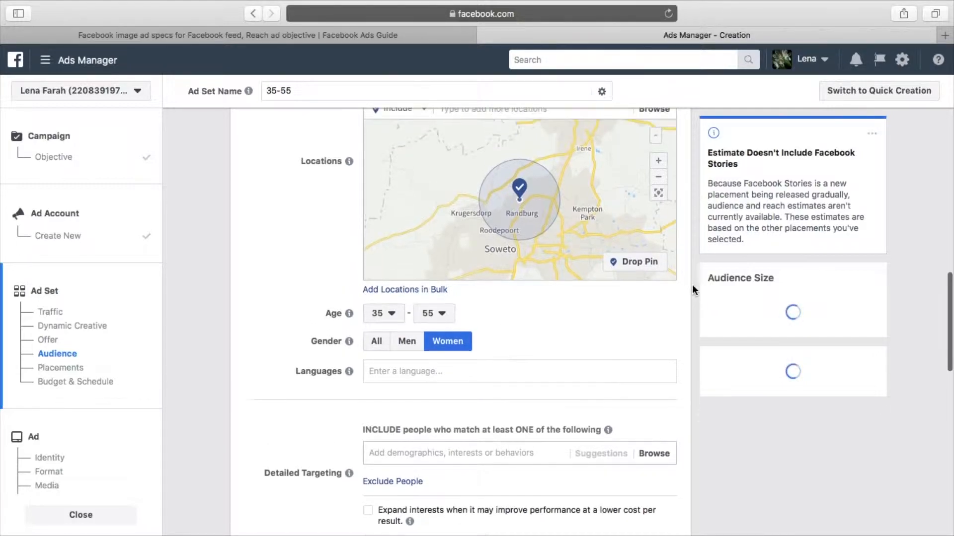
{"action": "scroll", "coordinate": [692, 284], "scroll_direction": "up", "scroll_amount": 3}
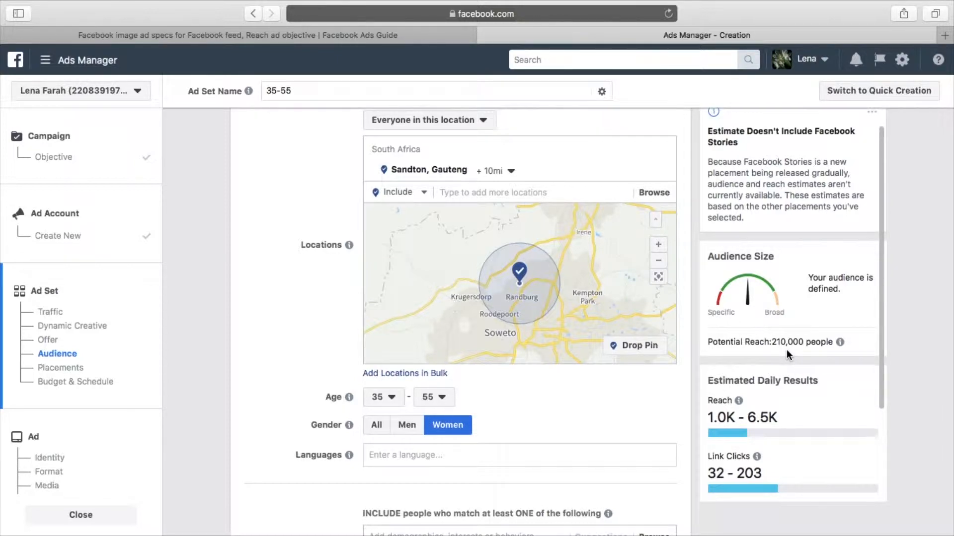
{"action": "left_click", "coordinate": [531, 460]}
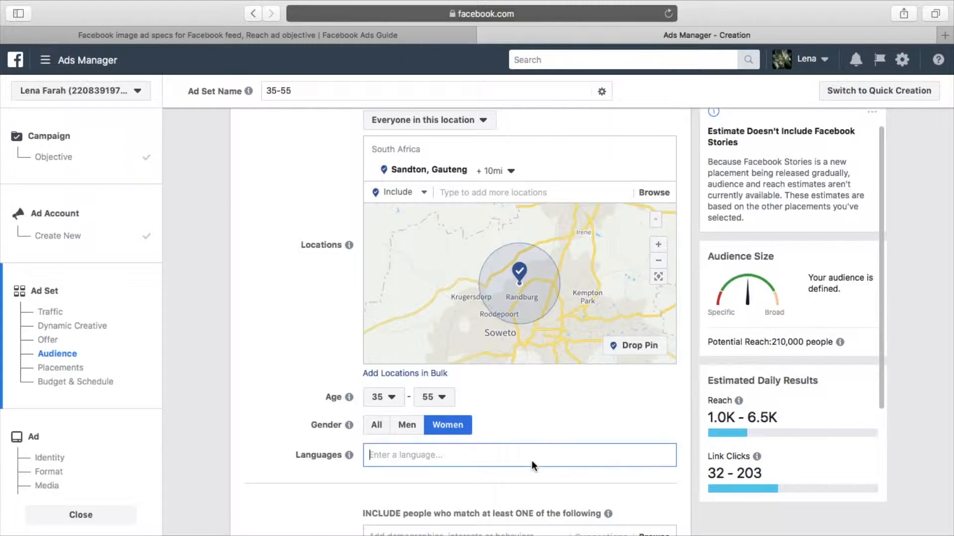
{"action": "type", "text": "w"}
{"action": "key", "text": "BackSpace"}
{"action": "type", "text": "engl"}
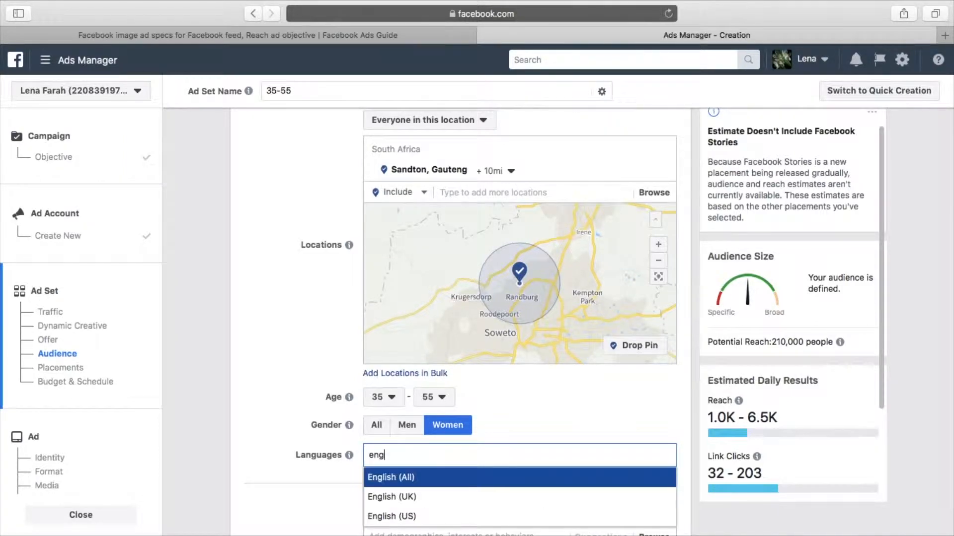
{"action": "left_click", "coordinate": [425, 481]}
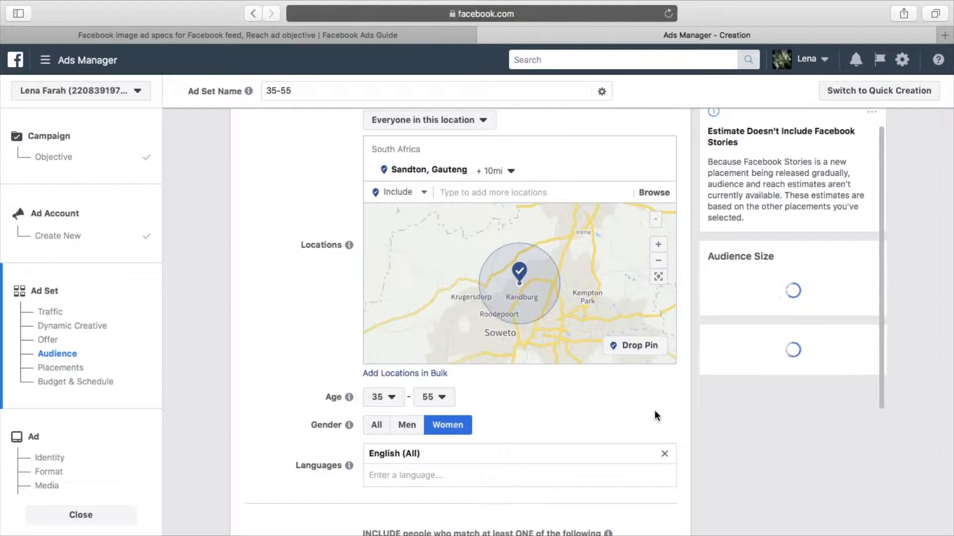
Move down to the Detailed Targeting field to begin entering interests.
{"action": "scroll", "coordinate": [654, 411], "scroll_direction": "down", "scroll_amount": 3}
{"action": "scroll", "coordinate": [654, 416], "scroll_direction": "down", "scroll_amount": 2}
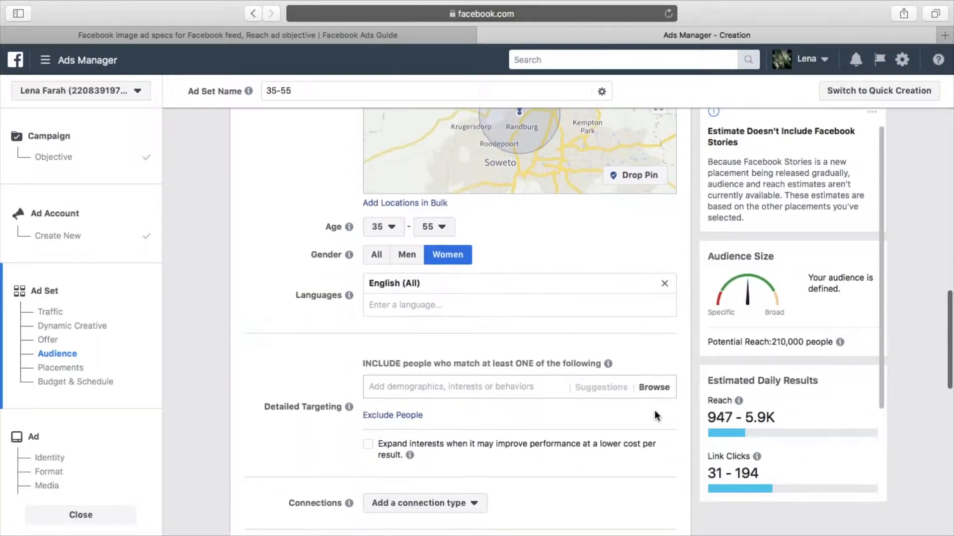
{"action": "scroll", "coordinate": [778, 350], "scroll_direction": "down", "scroll_amount": 1}
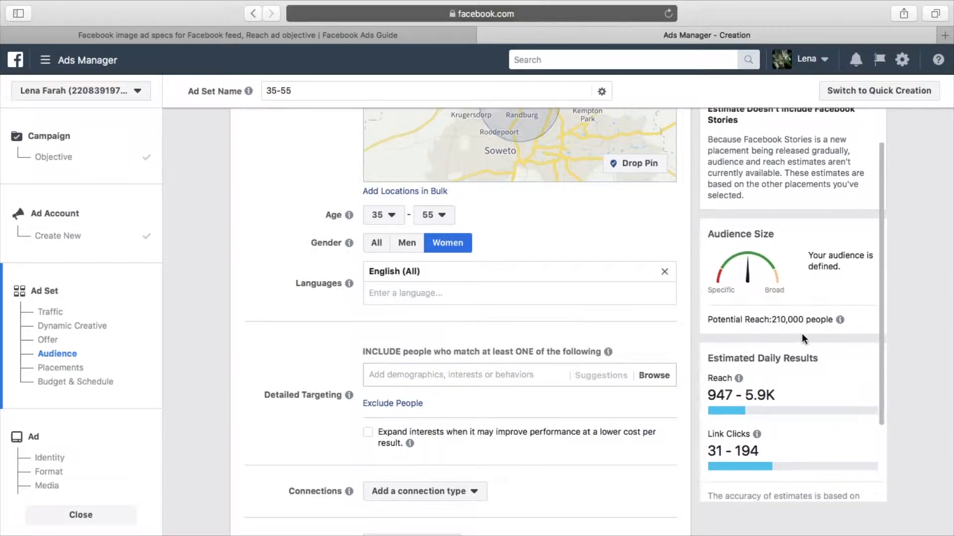
{"action": "scroll", "coordinate": [662, 313], "scroll_direction": "down", "scroll_amount": 1}
{"action": "scroll", "coordinate": [656, 314], "scroll_direction": "down", "scroll_amount": 2}
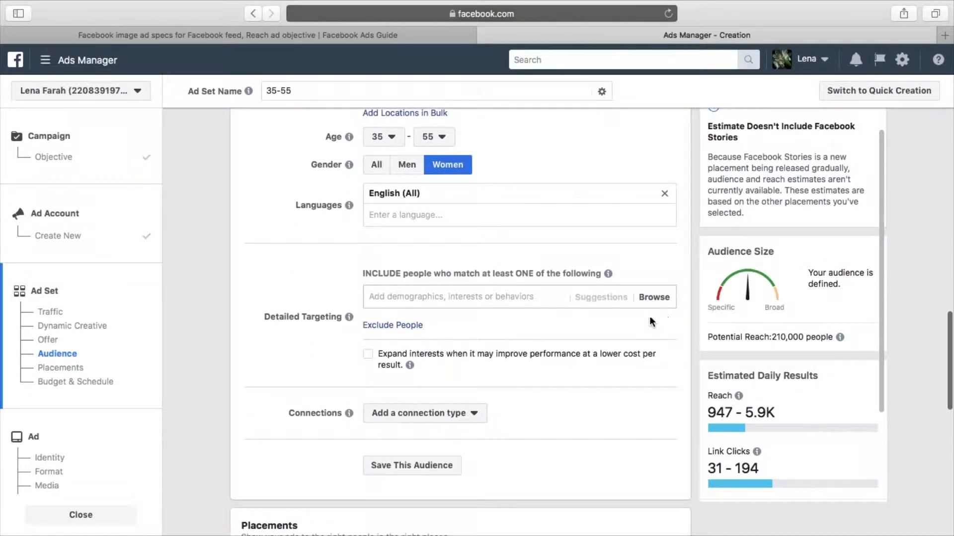
{"action": "left_click", "coordinate": [524, 296]}
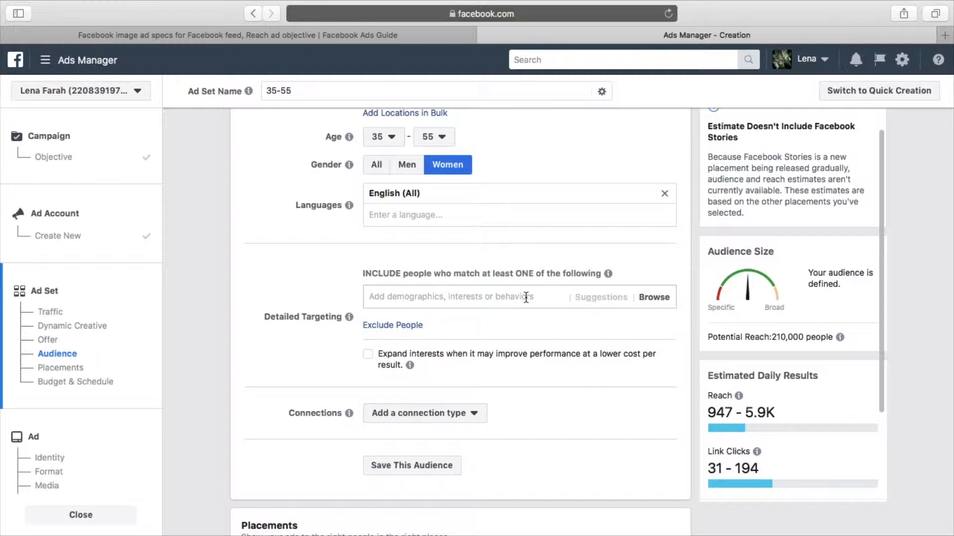
Add Zara (retailer), Starbucks and Dunkin' Donuts as detailed targeting interests.
{"action": "type", "text": "zara"}
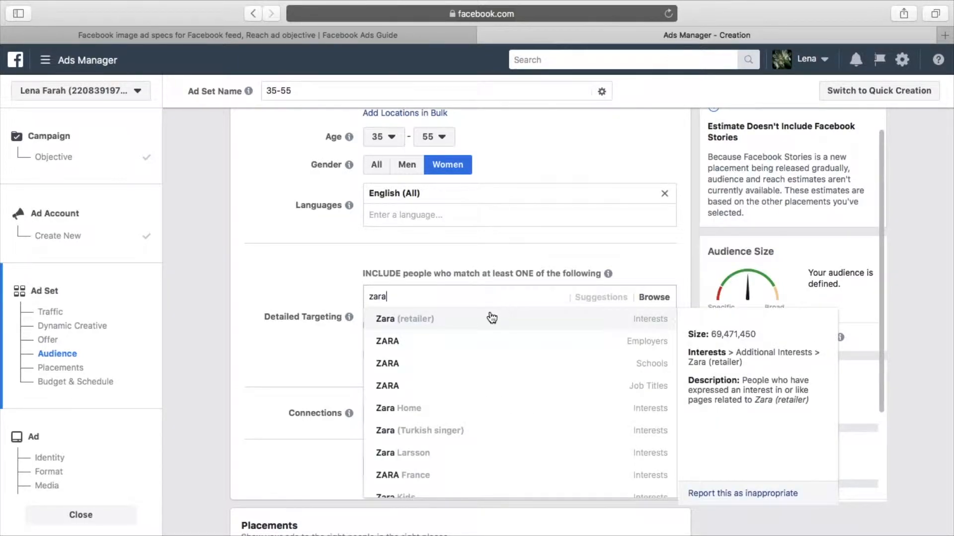
{"action": "left_click", "coordinate": [449, 324]}
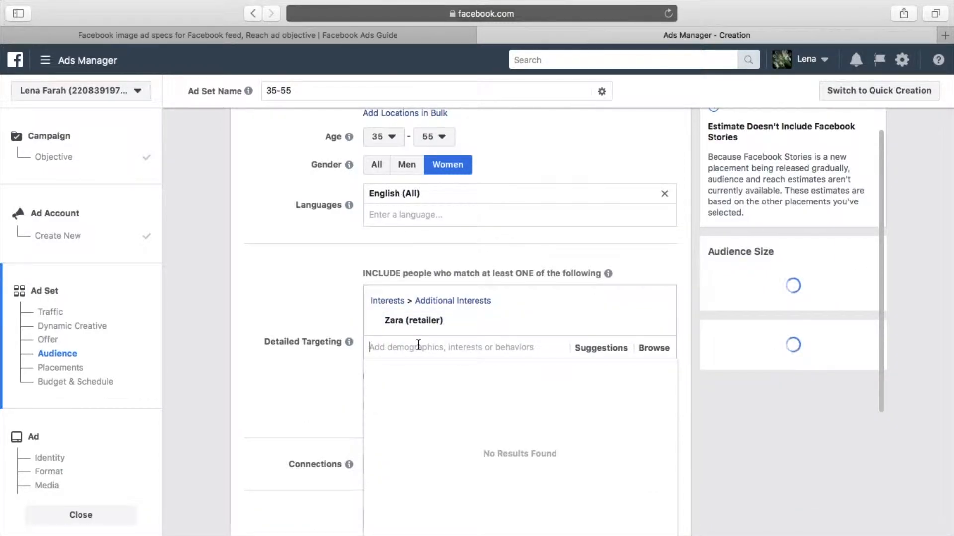
{"action": "type", "text": "s"}
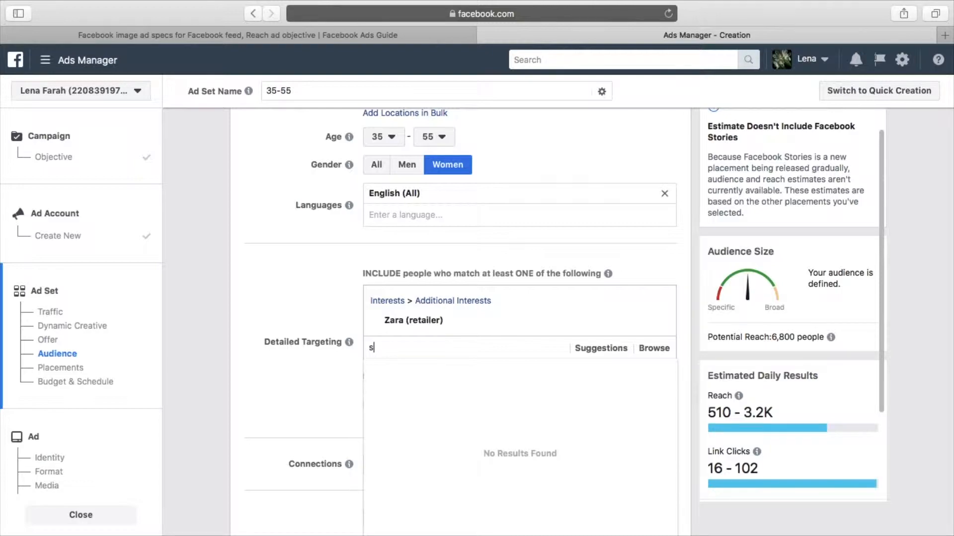
{"action": "type", "text": "tar"}
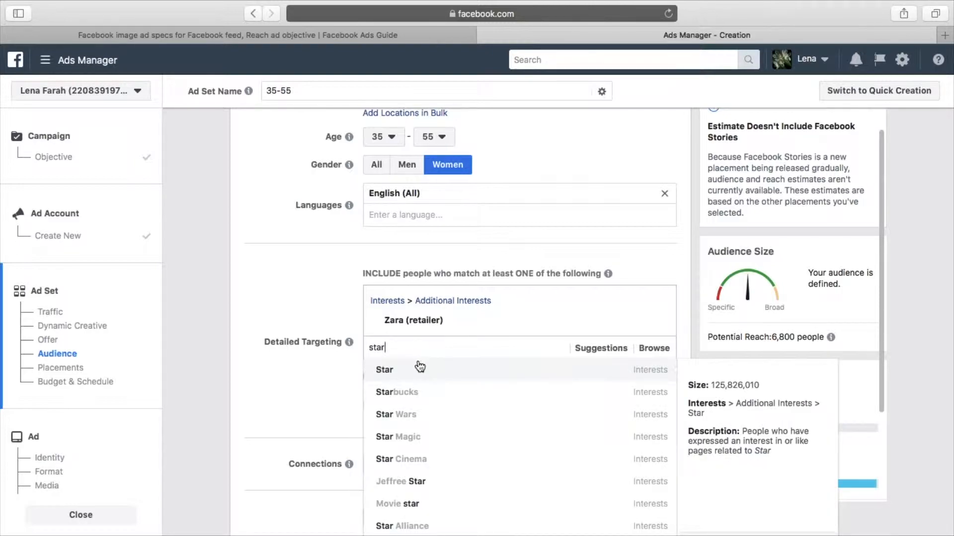
{"action": "left_click", "coordinate": [419, 393]}
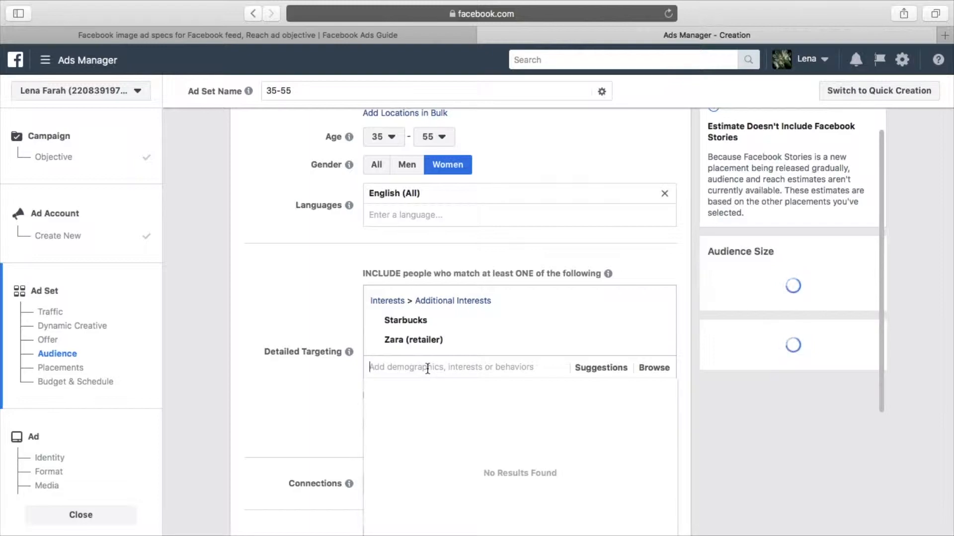
{"action": "type", "text": "dunk"}
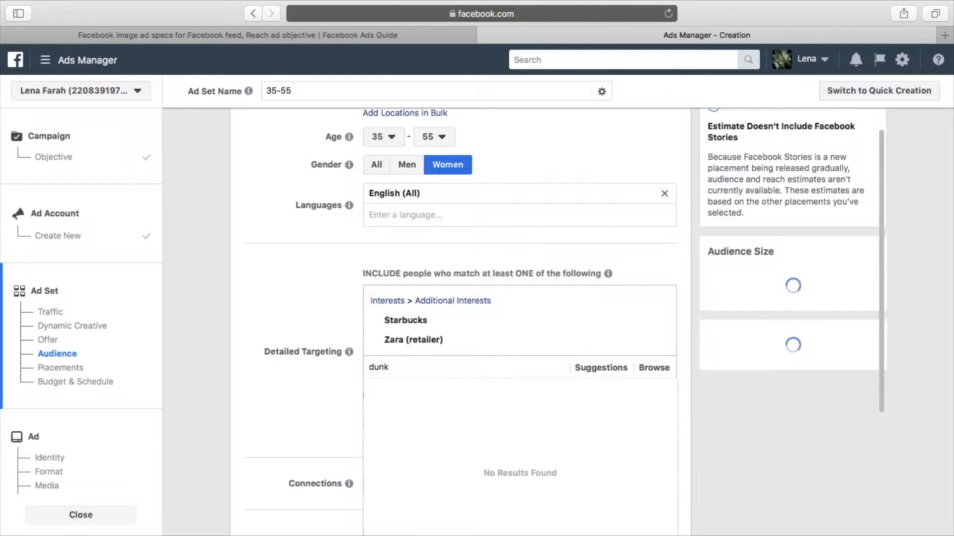
{"action": "type", "text": "in"}
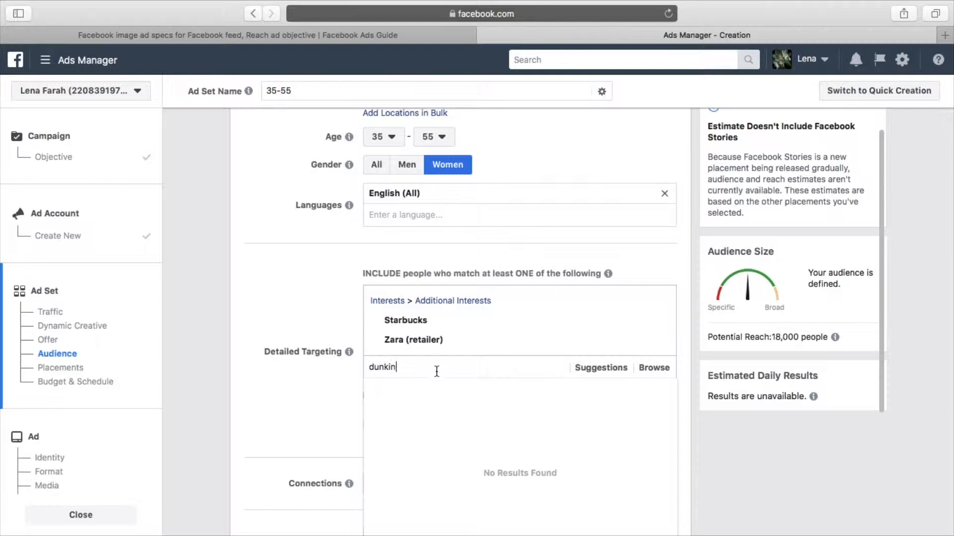
{"action": "left_click", "coordinate": [443, 389]}
{"action": "scroll", "coordinate": [457, 375], "scroll_direction": "down", "scroll_amount": 3}
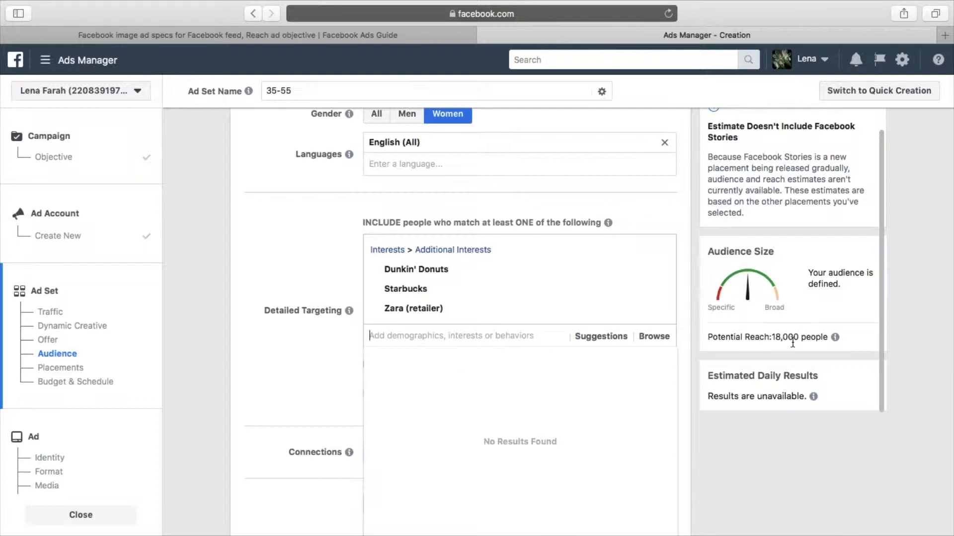
{"action": "left_click", "coordinate": [686, 317]}
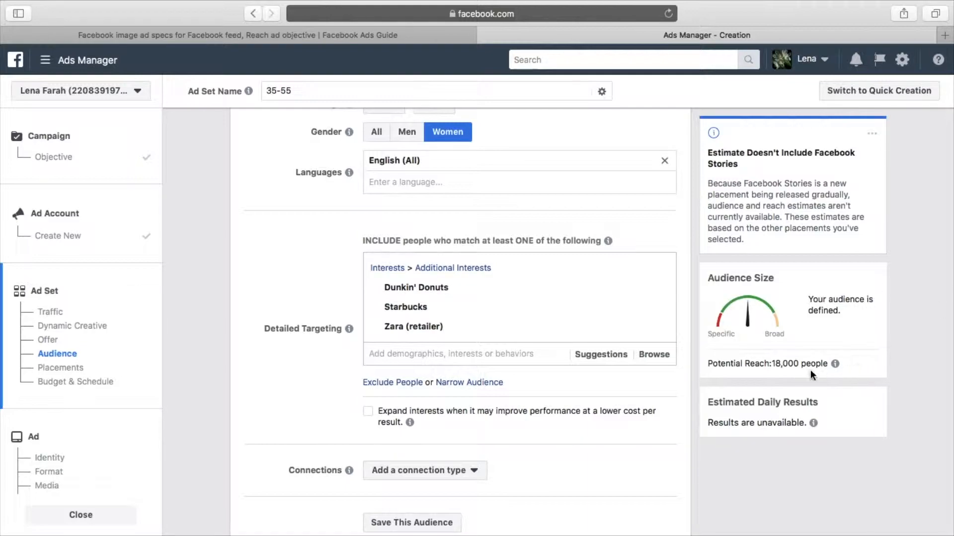
Scroll the ad set form down to the Placements section, past Detailed Targeting.
{"action": "scroll", "coordinate": [898, 388], "scroll_direction": "down", "scroll_amount": 1}
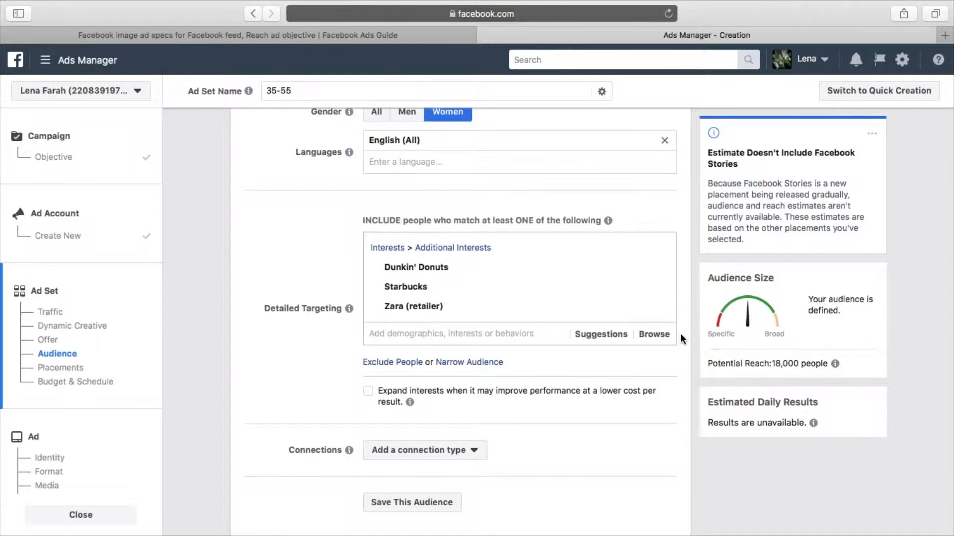
{"action": "scroll", "coordinate": [682, 338], "scroll_direction": "down", "scroll_amount": 2}
{"action": "scroll", "coordinate": [681, 338], "scroll_direction": "down", "scroll_amount": 2}
{"action": "scroll", "coordinate": [677, 323], "scroll_direction": "up", "scroll_amount": 4}
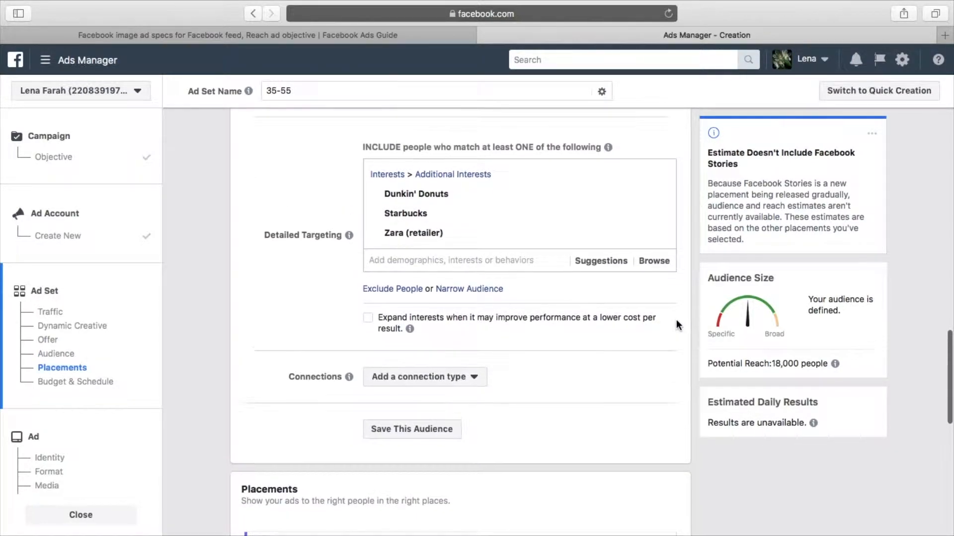
{"action": "scroll", "coordinate": [677, 324], "scroll_direction": "up", "scroll_amount": 1}
{"action": "mouse_move", "coordinate": [579, 363]}
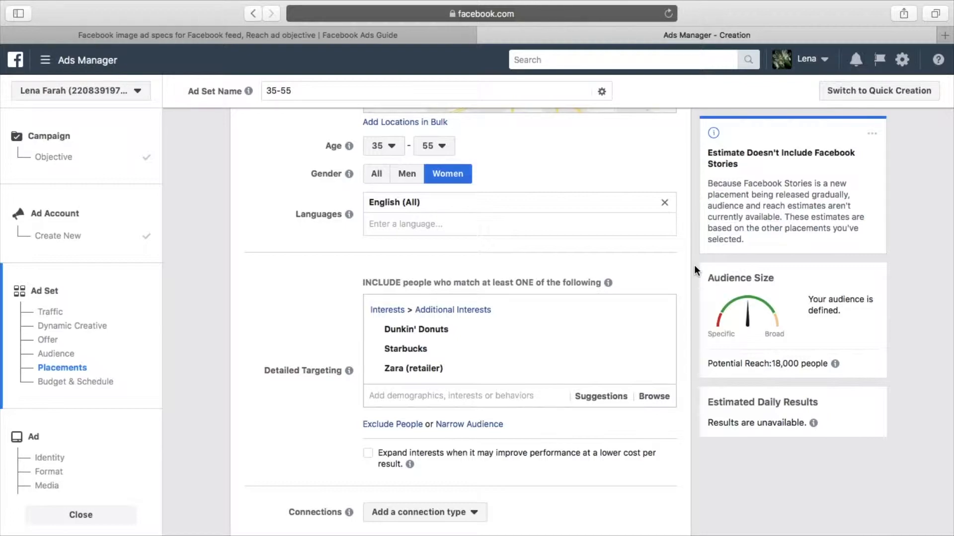
{"action": "scroll", "coordinate": [687, 287], "scroll_direction": "down", "scroll_amount": 7}
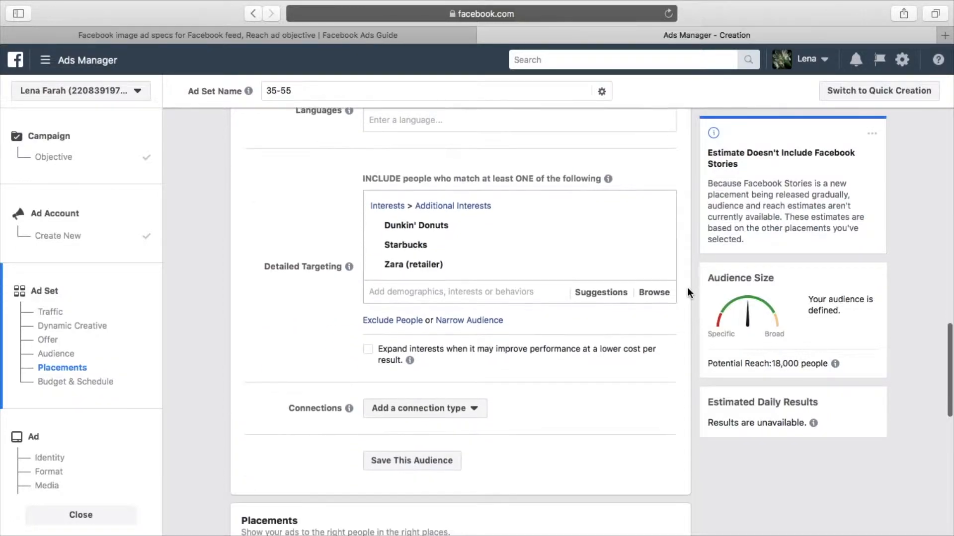
{"action": "scroll", "coordinate": [687, 287], "scroll_direction": "down", "scroll_amount": 3}
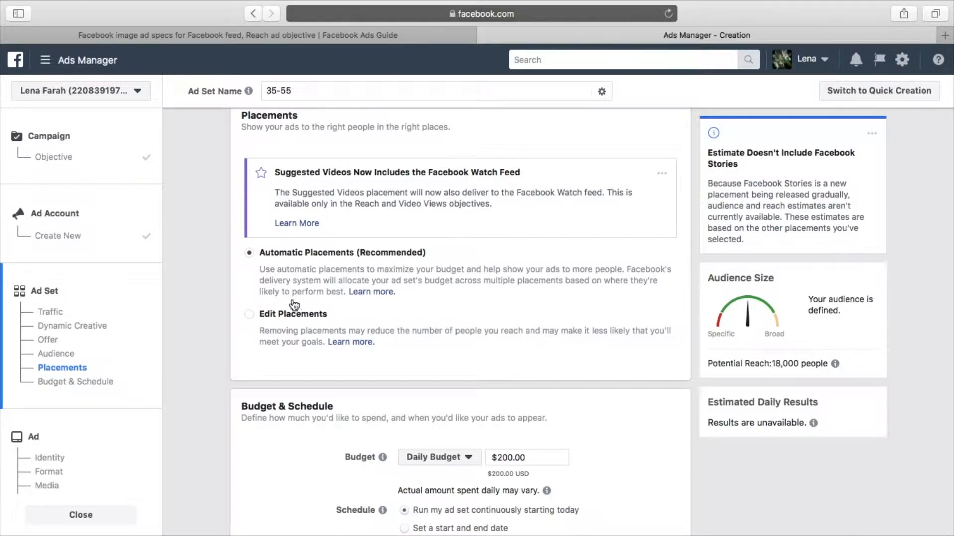
Choose Edit Placements and turn off all Facebook placements.
{"action": "left_click", "coordinate": [251, 316]}
{"action": "scroll", "coordinate": [548, 359], "scroll_direction": "down", "scroll_amount": 3}
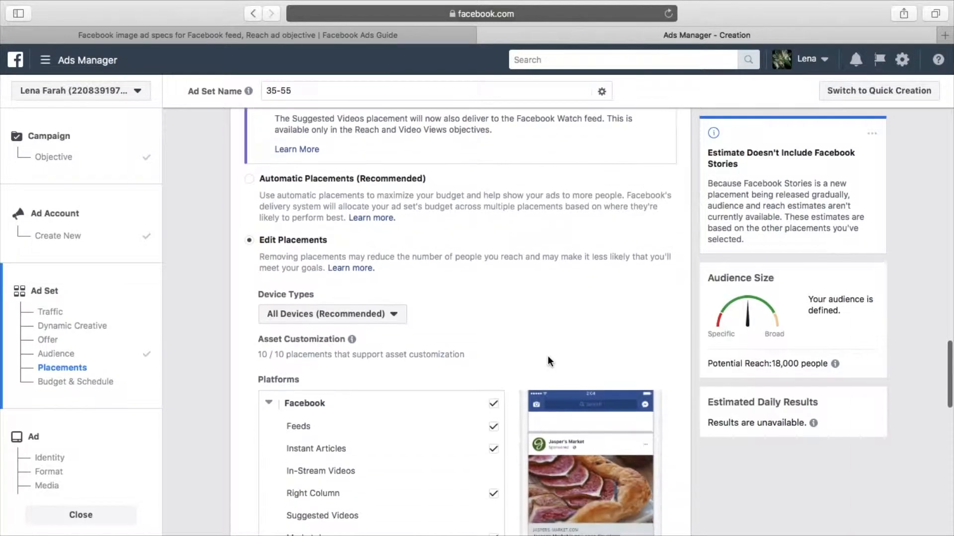
{"action": "scroll", "coordinate": [547, 356], "scroll_direction": "down", "scroll_amount": 3}
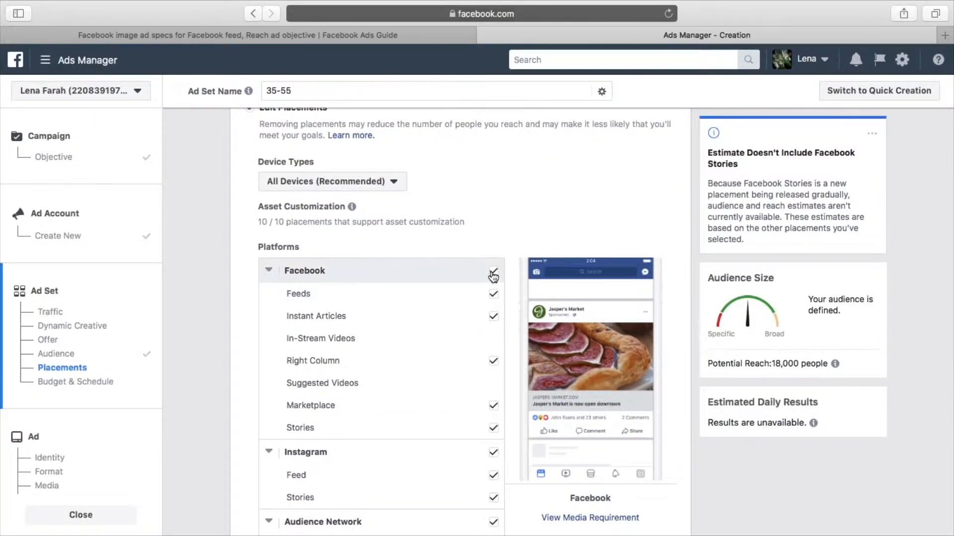
{"action": "left_click", "coordinate": [497, 274]}
{"action": "scroll", "coordinate": [500, 303], "scroll_direction": "down", "scroll_amount": 1}
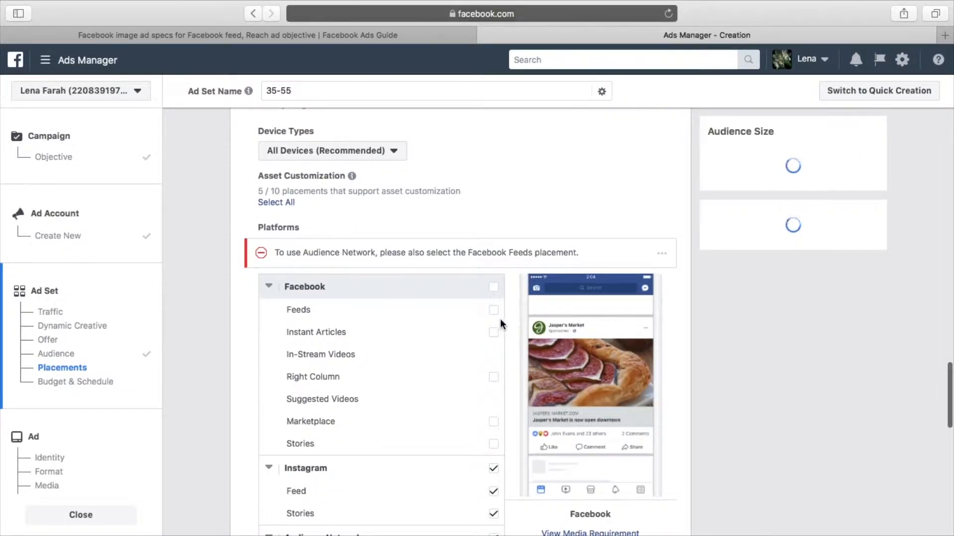
{"action": "left_click", "coordinate": [267, 284]}
Turn off Audience Network and Messenger placements, leaving only Instagram Feed and Stories.
{"action": "scroll", "coordinate": [323, 349], "scroll_direction": "down", "scroll_amount": 1}
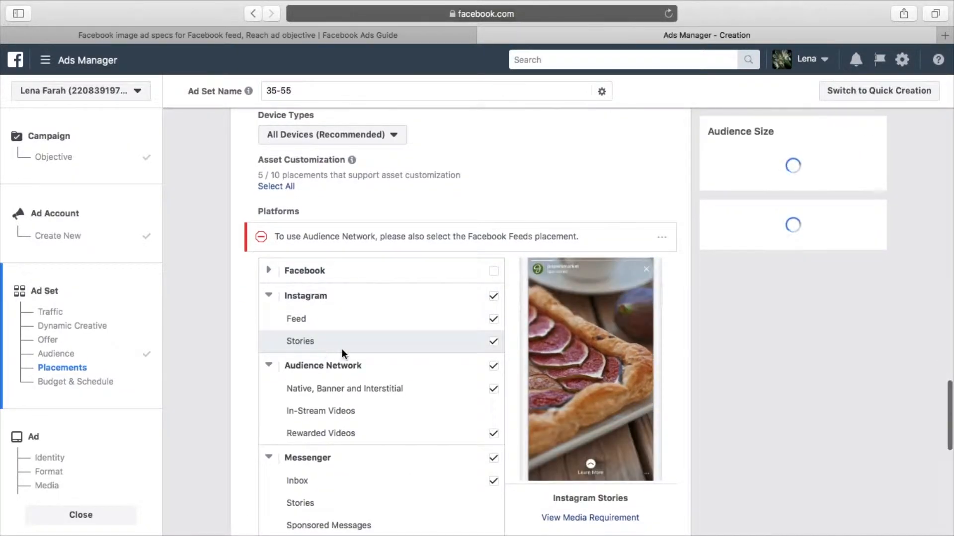
{"action": "left_click", "coordinate": [492, 369]}
{"action": "scroll", "coordinate": [482, 488], "scroll_direction": "down", "scroll_amount": 2}
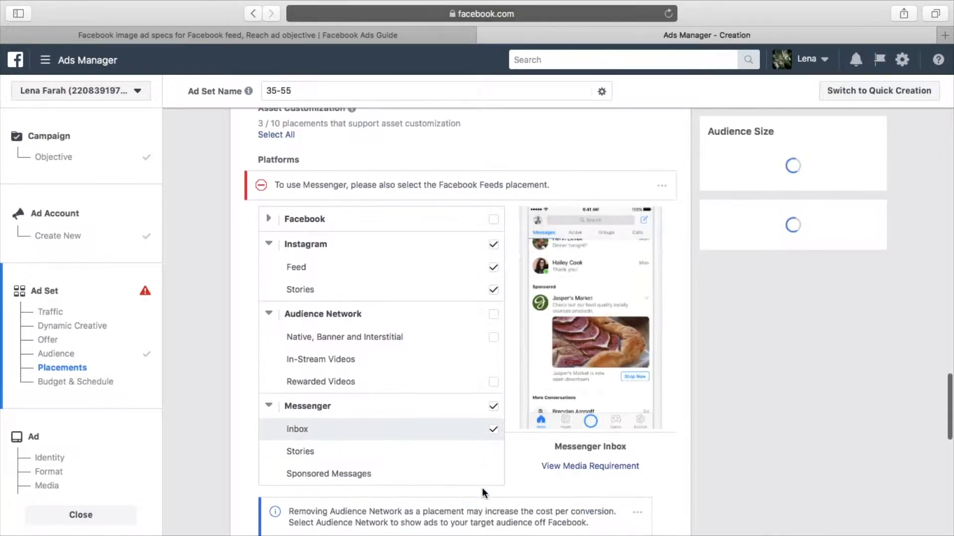
{"action": "left_click", "coordinate": [493, 407]}
{"action": "left_click", "coordinate": [269, 372]}
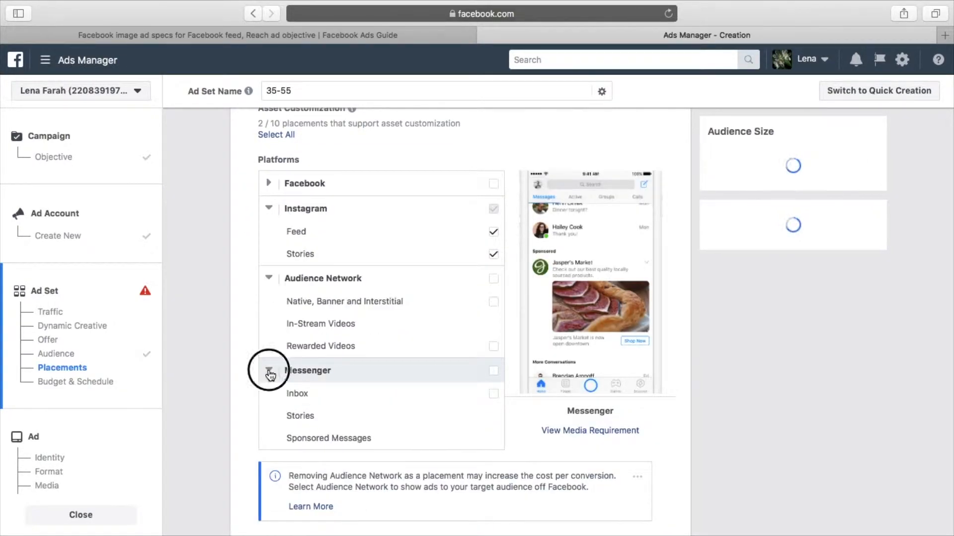
{"action": "left_click", "coordinate": [269, 278]}
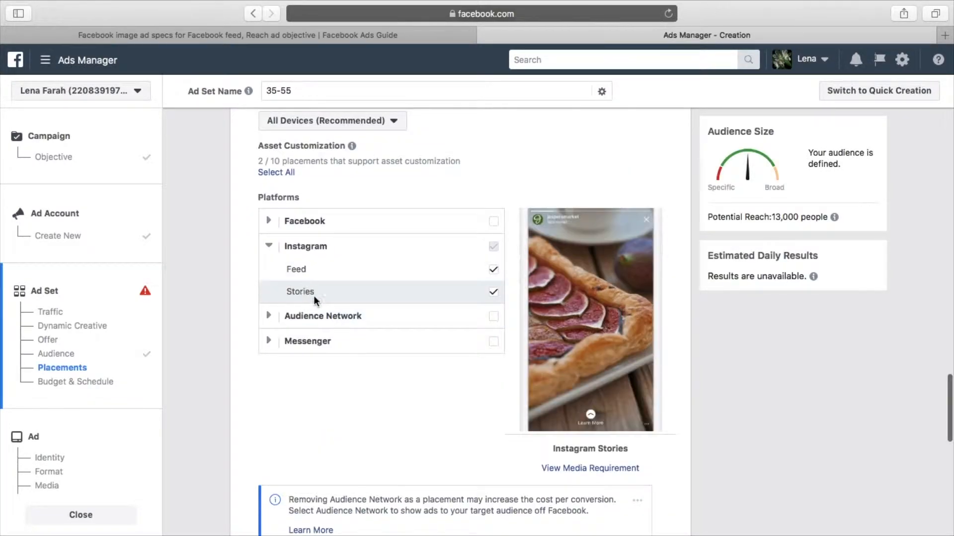
{"action": "scroll", "coordinate": [310, 265], "scroll_direction": "up", "scroll_amount": 1}
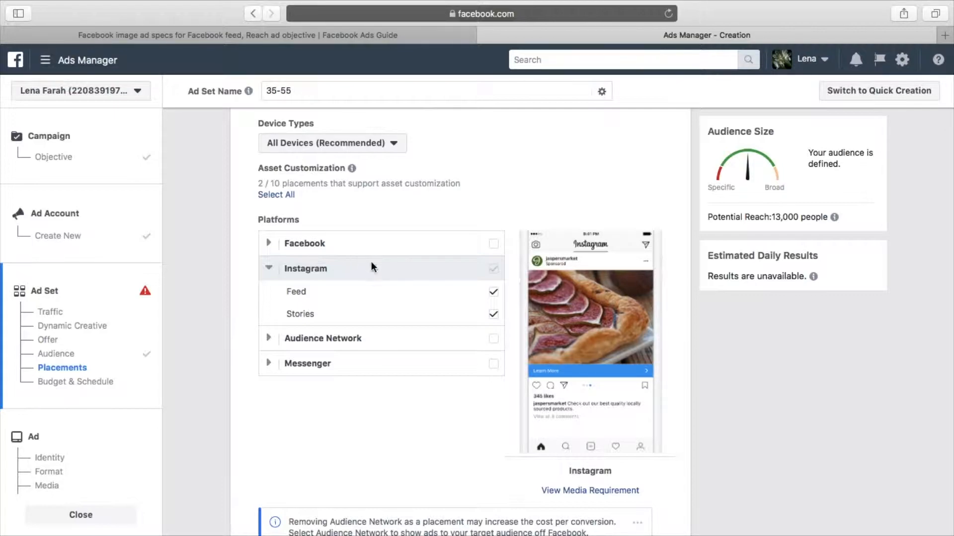
Uncheck Instagram Feed so only Stories remains, cutting potential reach to 9,800 people.
{"action": "left_click", "coordinate": [493, 294]}
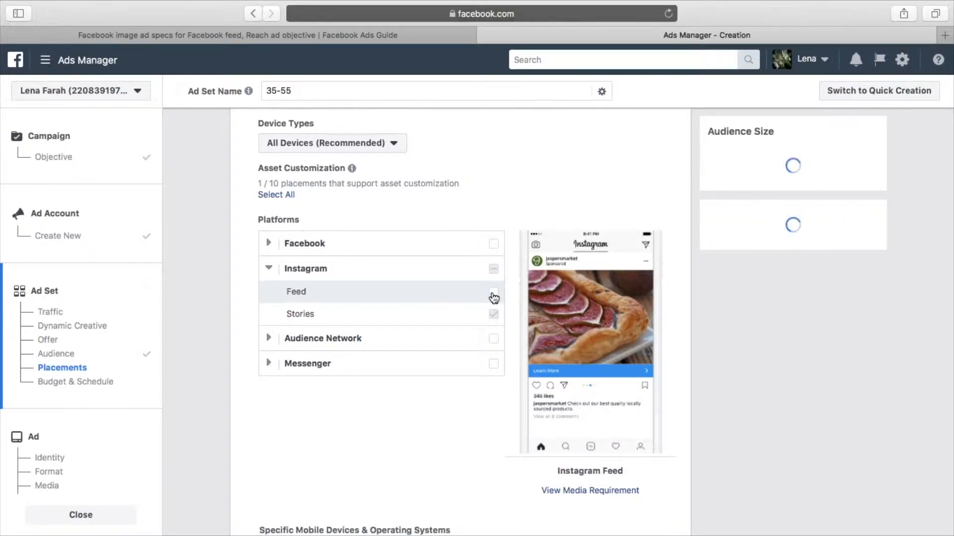
{"action": "left_click", "coordinate": [269, 269]}
{"action": "scroll", "coordinate": [343, 291], "scroll_direction": "up", "scroll_amount": 3}
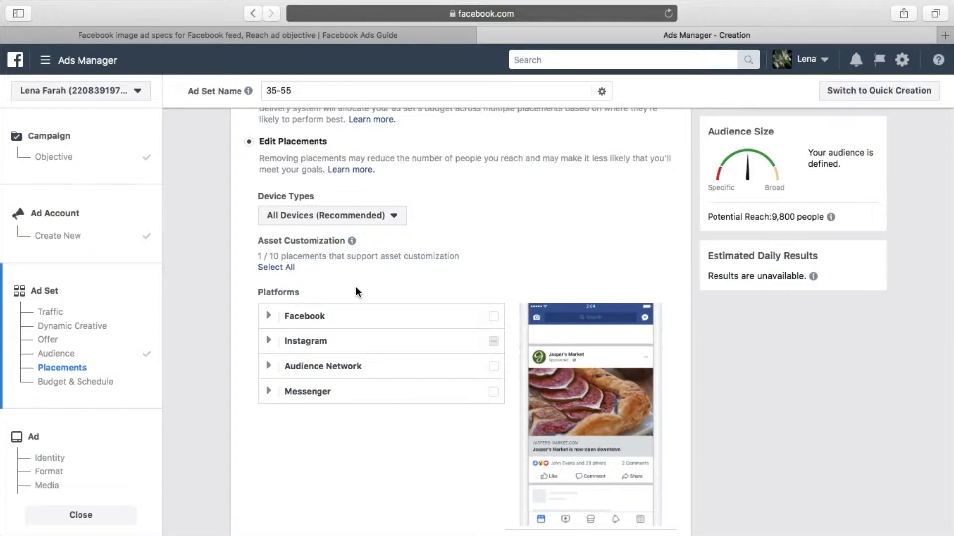
Check the 21-55 ad set's audience, placements and $200.00 daily budget, then continue to the ad.
{"action": "scroll", "coordinate": [520, 297], "scroll_direction": "down", "scroll_amount": 5}
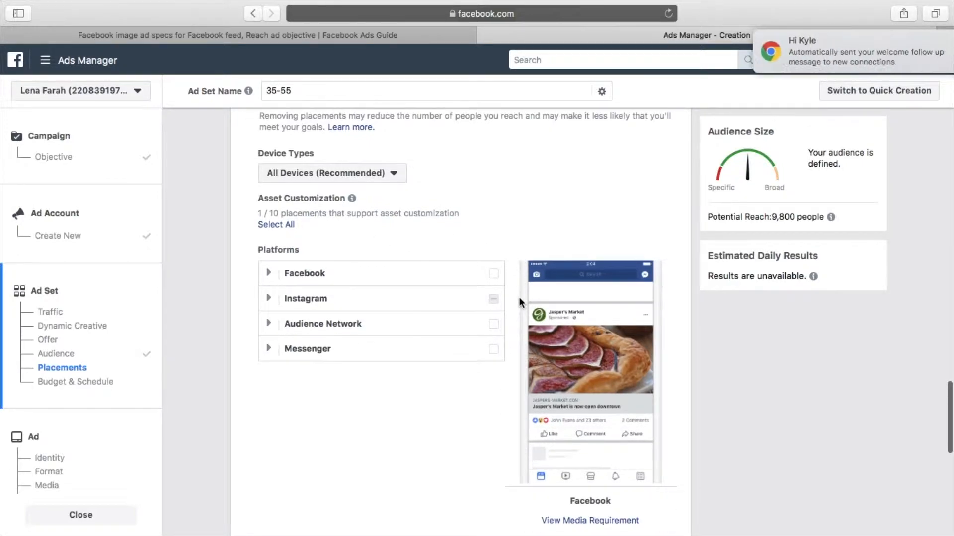
{"action": "scroll", "coordinate": [520, 297], "scroll_direction": "down", "scroll_amount": 5}
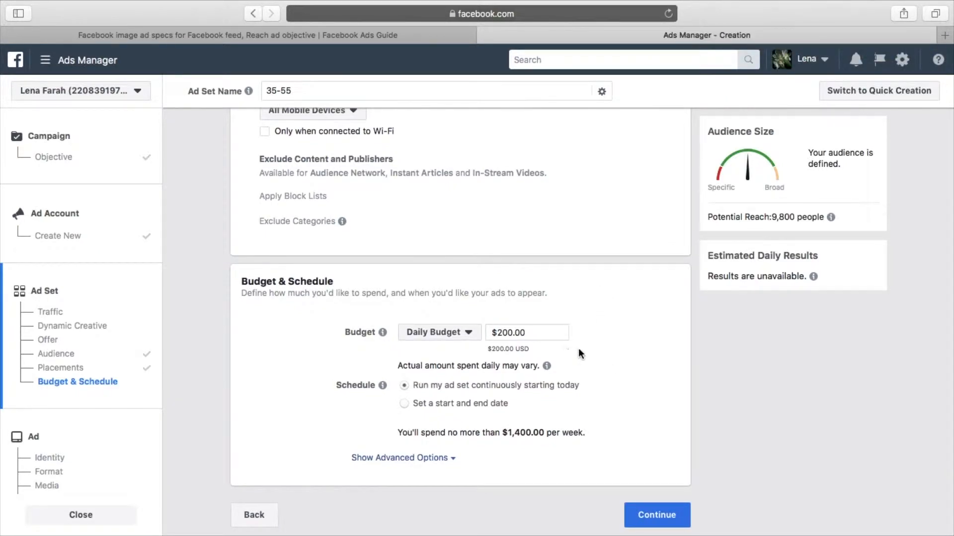
{"action": "scroll", "coordinate": [635, 380], "scroll_direction": "up", "scroll_amount": 2}
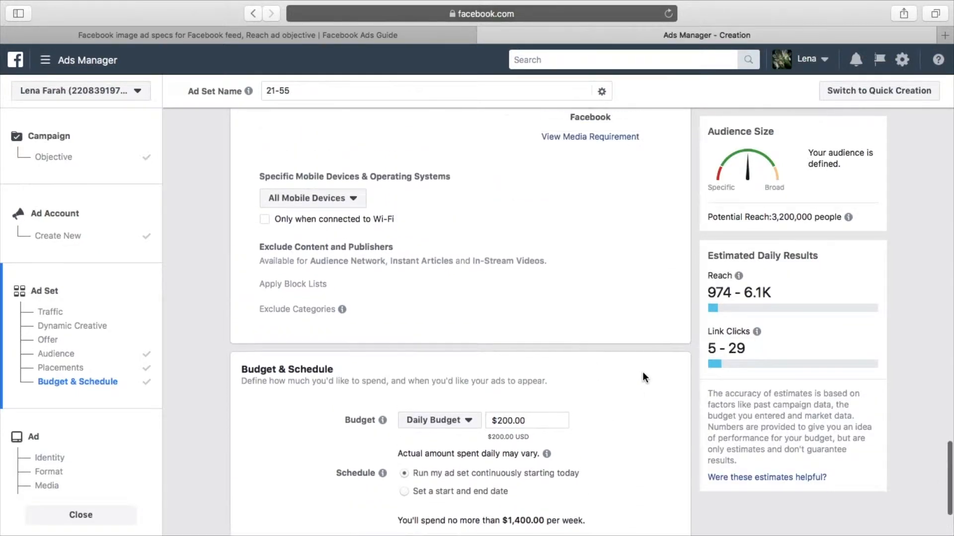
{"action": "scroll", "coordinate": [642, 373], "scroll_direction": "up", "scroll_amount": 15}
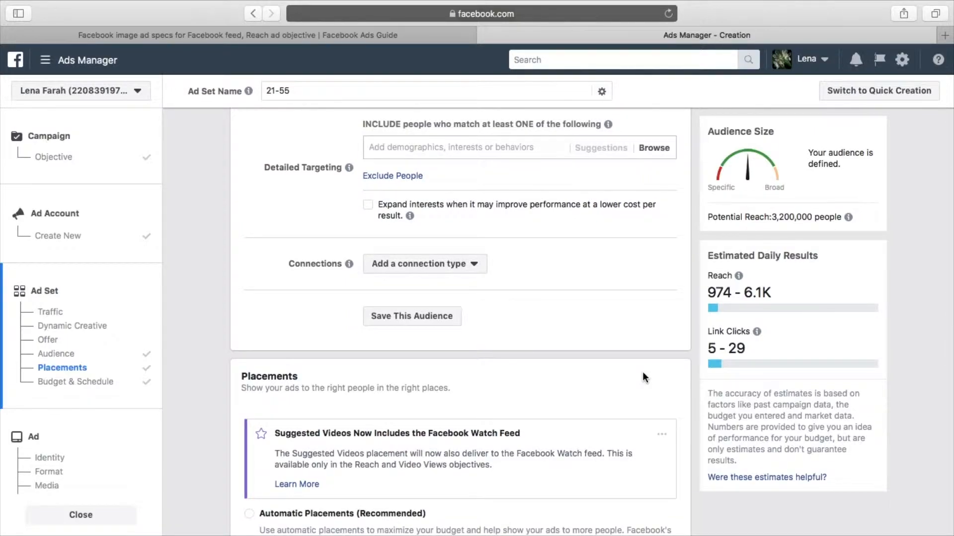
{"action": "scroll", "coordinate": [643, 377], "scroll_direction": "up", "scroll_amount": 10}
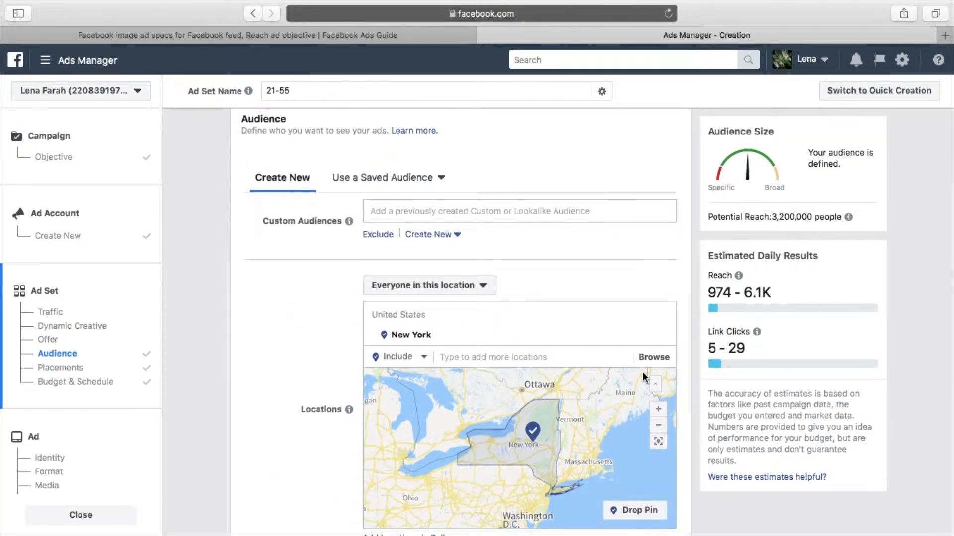
{"action": "scroll", "coordinate": [686, 373], "scroll_direction": "down", "scroll_amount": 15}
{"action": "scroll", "coordinate": [684, 370], "scroll_direction": "down", "scroll_amount": 15}
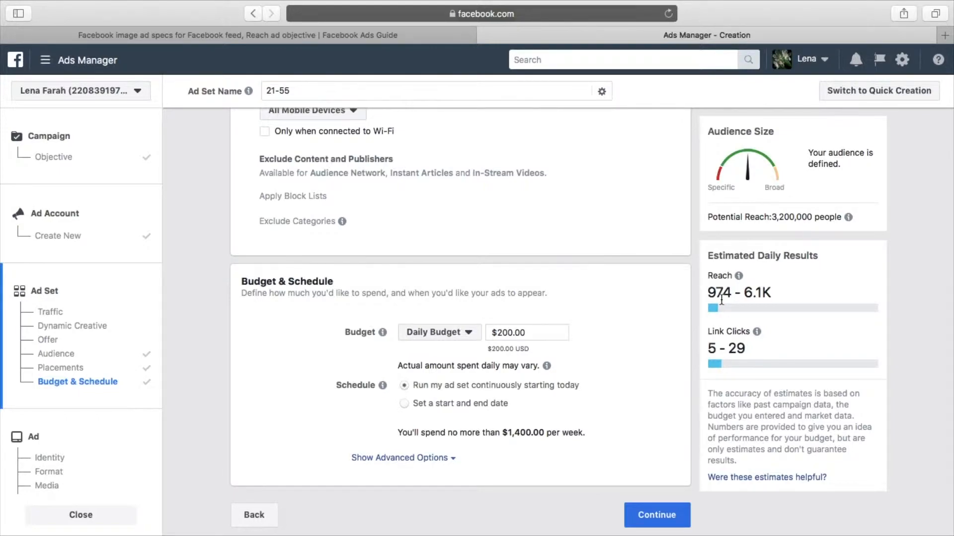
{"action": "mouse_move", "coordinate": [765, 294]}
{"action": "scroll", "coordinate": [608, 353], "scroll_direction": "up", "scroll_amount": 1}
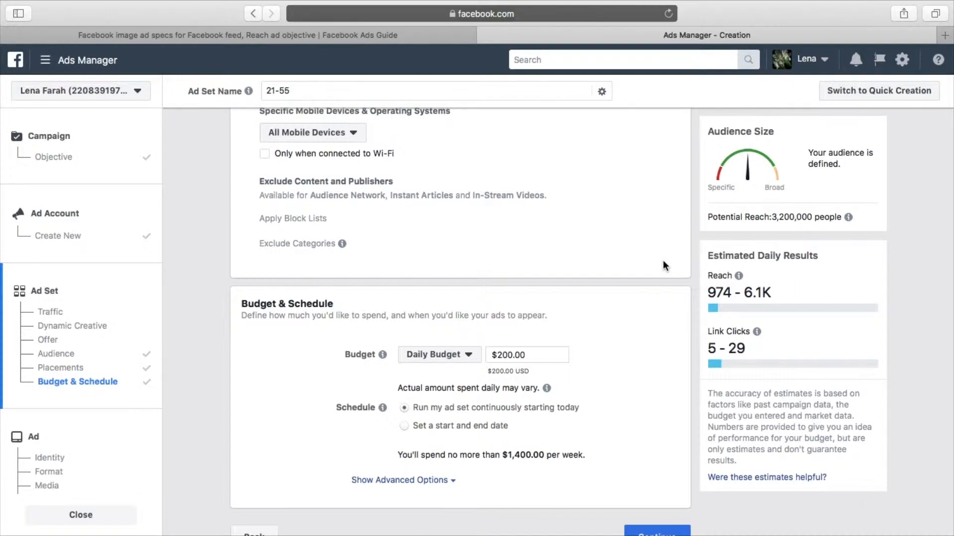
{"action": "scroll", "coordinate": [663, 260], "scroll_direction": "down", "scroll_amount": 1}
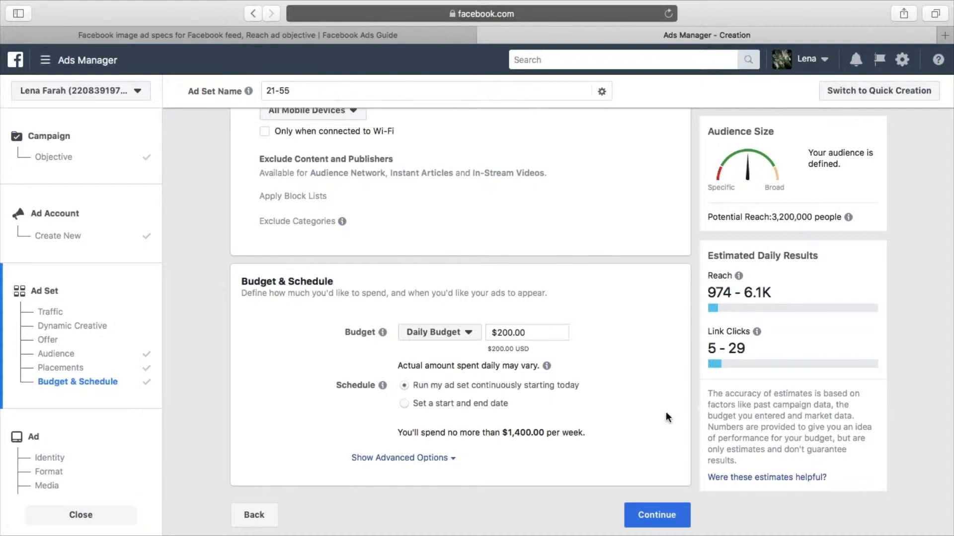
{"action": "left_click", "coordinate": [653, 515]}
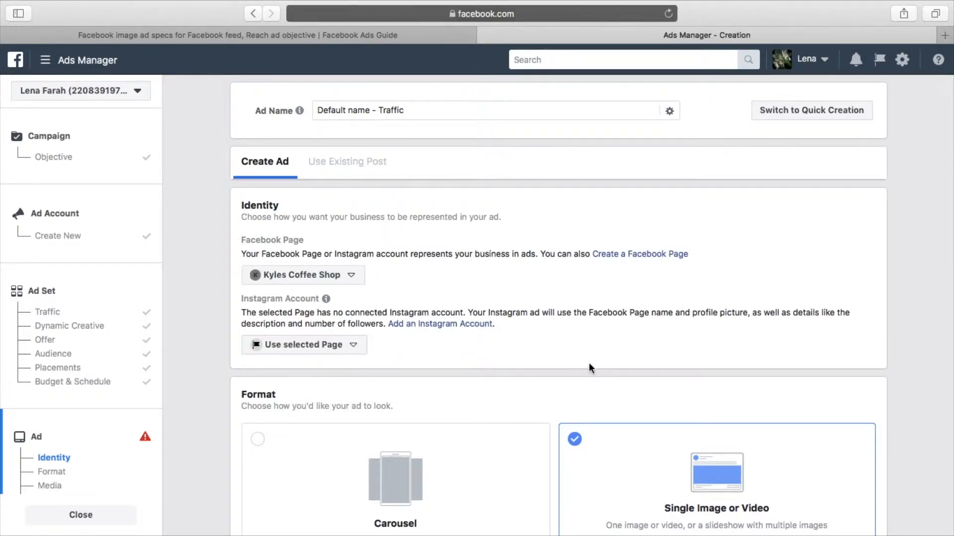
{"action": "scroll", "coordinate": [589, 365], "scroll_direction": "down", "scroll_amount": 5}
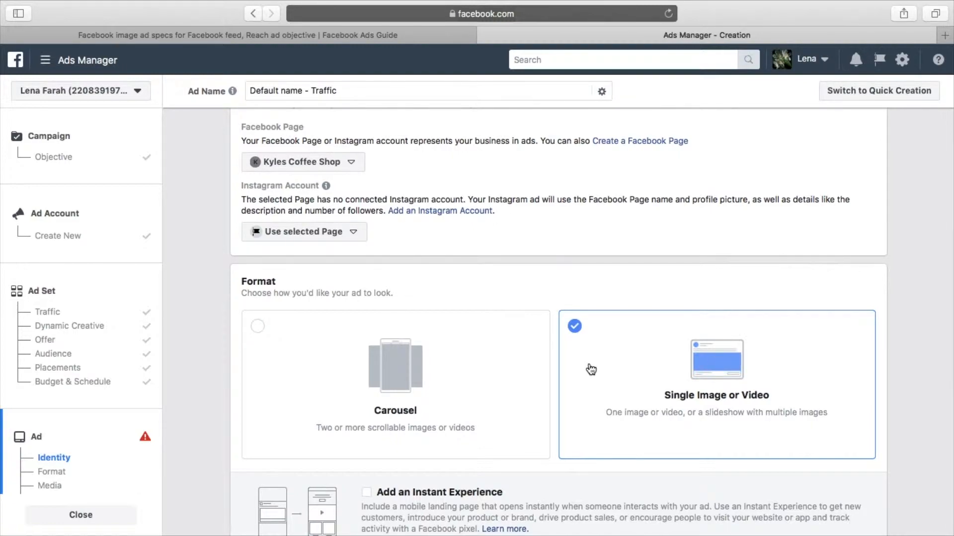
{"action": "scroll", "coordinate": [590, 368], "scroll_direction": "up", "scroll_amount": 5}
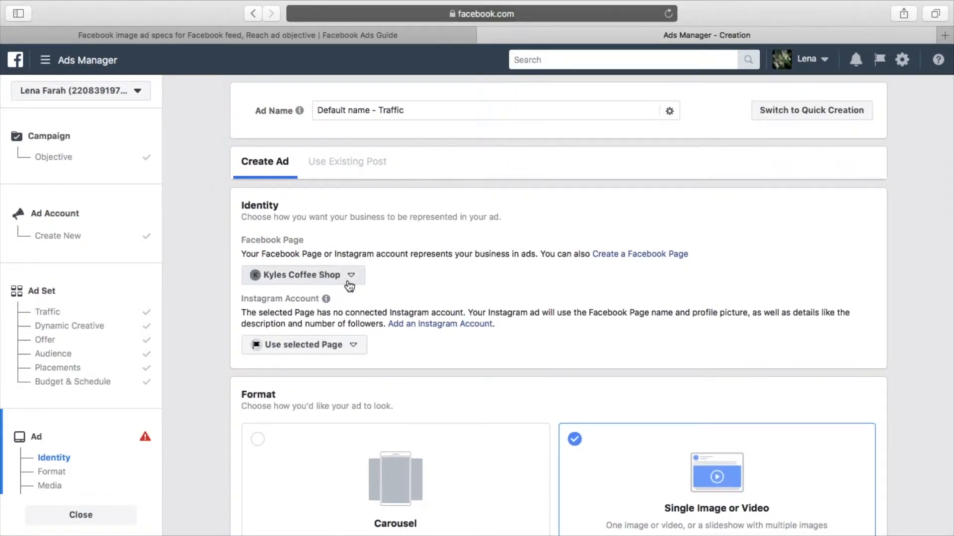
{"action": "left_click", "coordinate": [343, 278]}
{"action": "left_click", "coordinate": [343, 278]}
{"action": "left_click", "coordinate": [330, 346]}
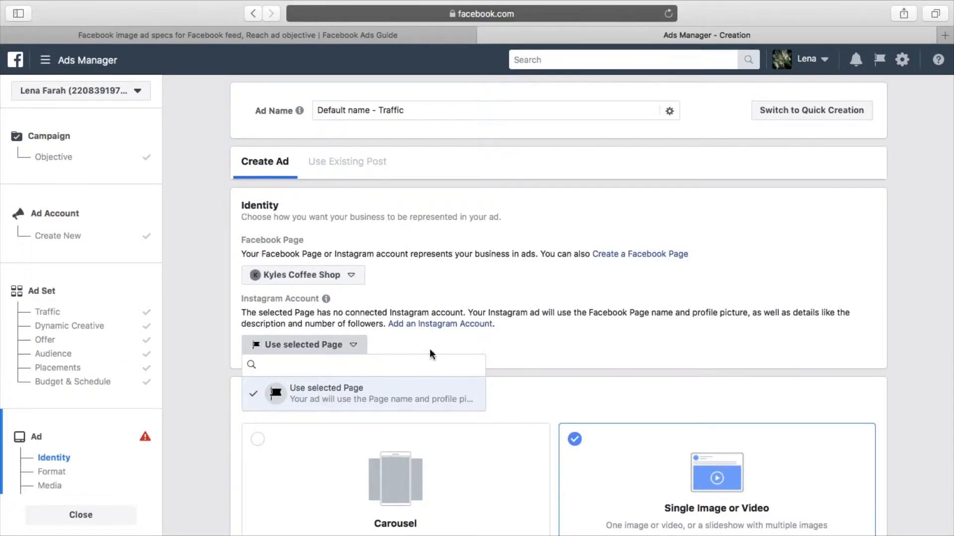
{"action": "left_click", "coordinate": [480, 334]}
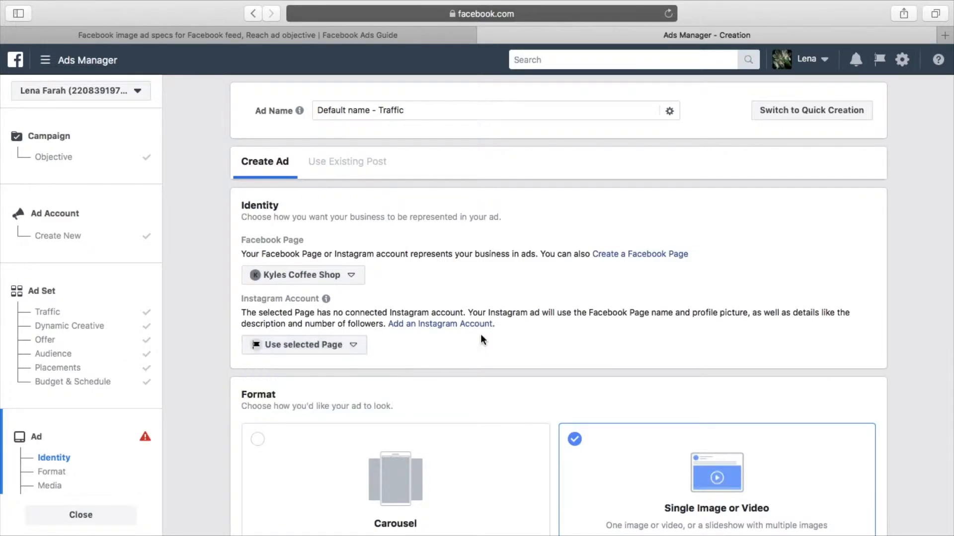
{"action": "left_click", "coordinate": [454, 326]}
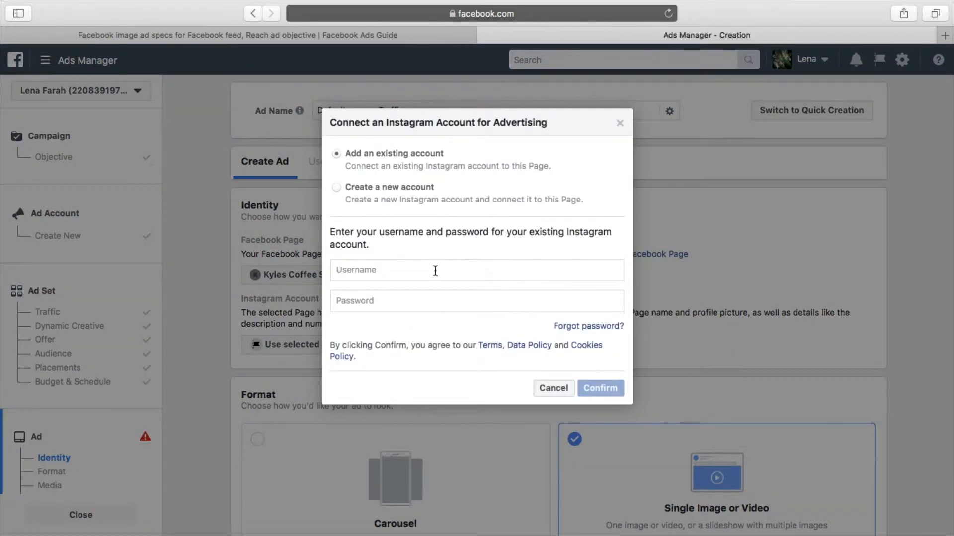
{"action": "left_click", "coordinate": [439, 190]}
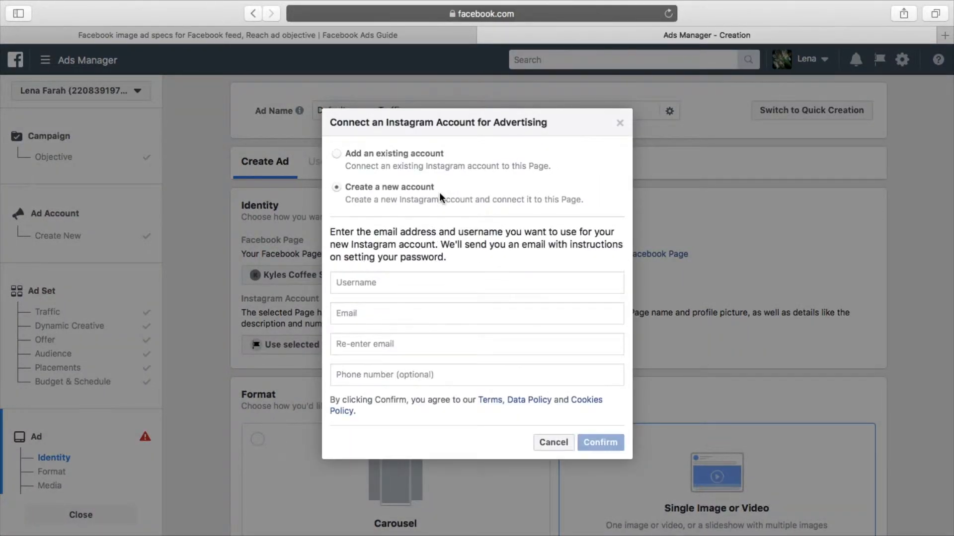
{"action": "left_click", "coordinate": [619, 123]}
{"action": "scroll", "coordinate": [529, 293], "scroll_direction": "down", "scroll_amount": 3}
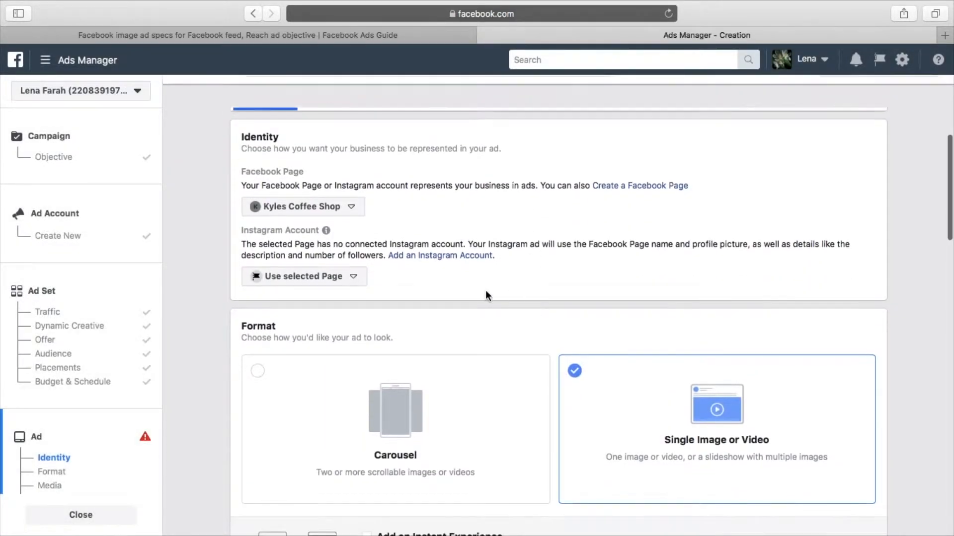
Leave the Instagram account and Single Image or Video format unchanged while reviewing Format and Media.
{"action": "left_click", "coordinate": [353, 279]}
{"action": "left_click", "coordinate": [456, 276]}
{"action": "scroll", "coordinate": [532, 332], "scroll_direction": "down", "scroll_amount": 5}
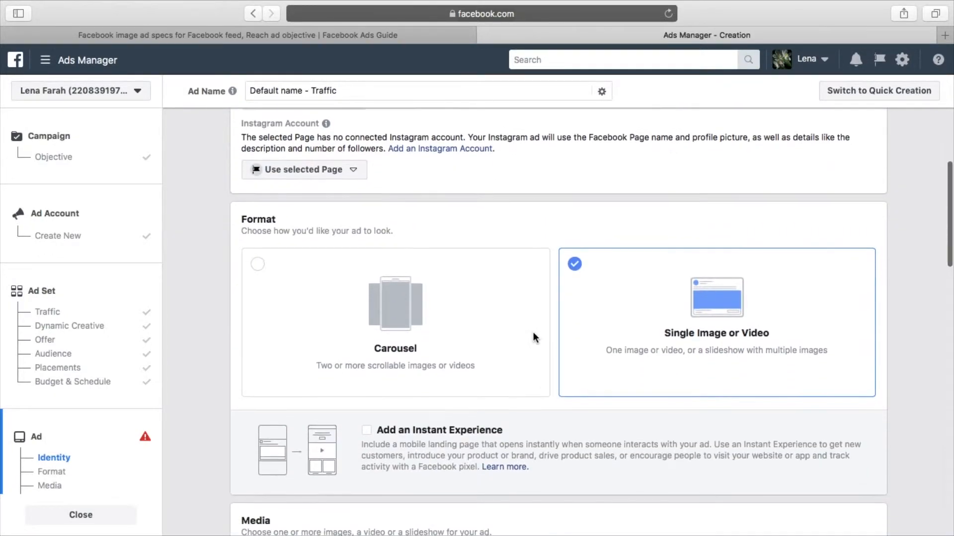
{"action": "scroll", "coordinate": [496, 323], "scroll_direction": "down", "scroll_amount": 1}
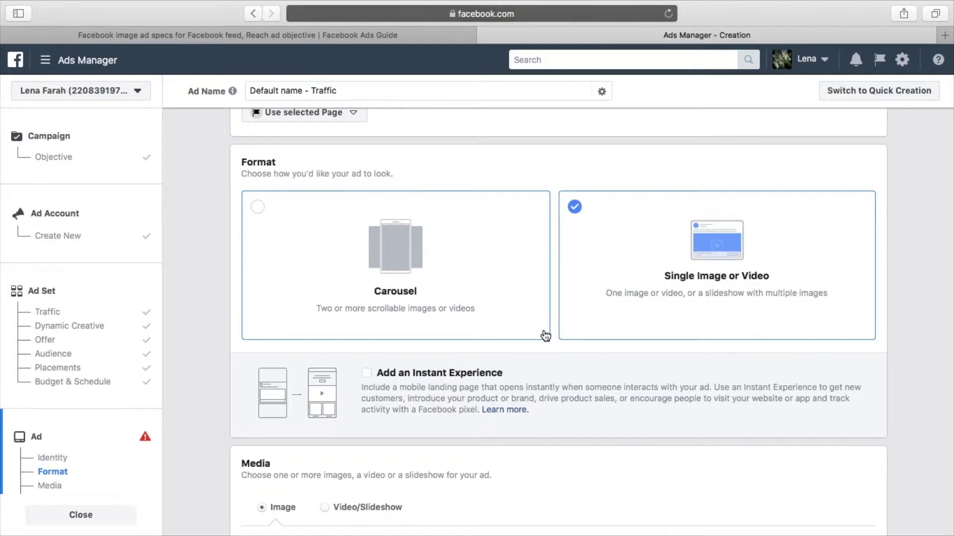
{"action": "scroll", "coordinate": [545, 335], "scroll_direction": "up", "scroll_amount": 1}
{"action": "scroll", "coordinate": [537, 294], "scroll_direction": "up", "scroll_amount": 1}
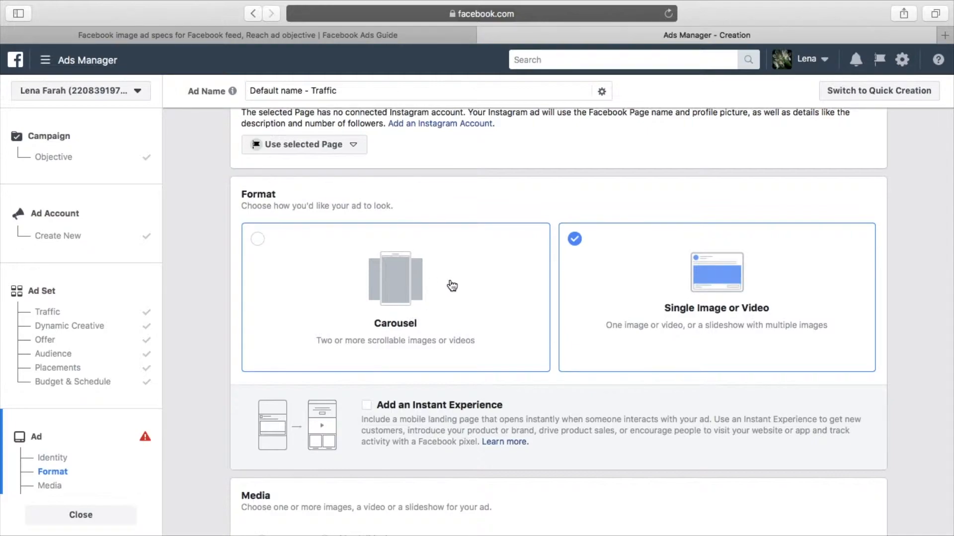
{"action": "scroll", "coordinate": [476, 298], "scroll_direction": "down", "scroll_amount": 2}
{"action": "scroll", "coordinate": [477, 298], "scroll_direction": "up", "scroll_amount": 3}
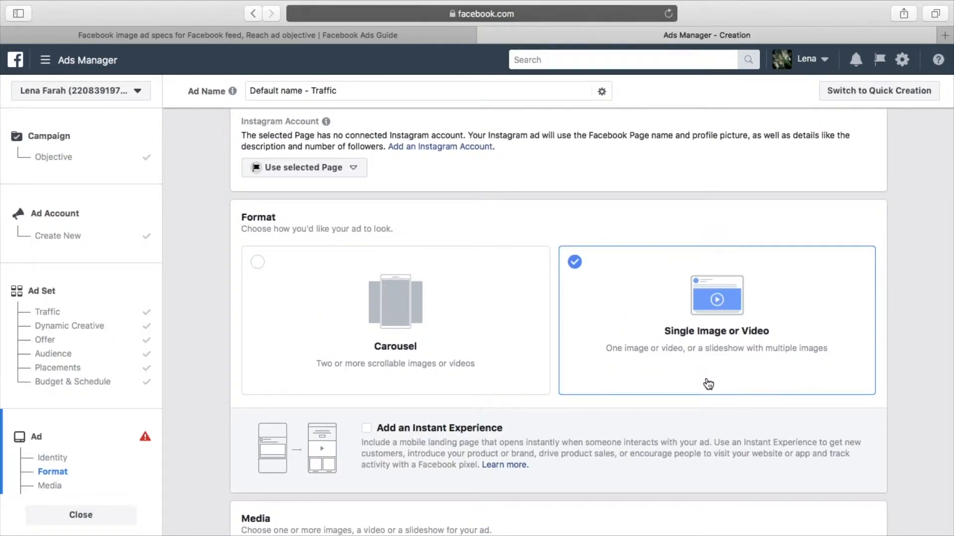
{"action": "scroll", "coordinate": [708, 384], "scroll_direction": "down", "scroll_amount": 7}
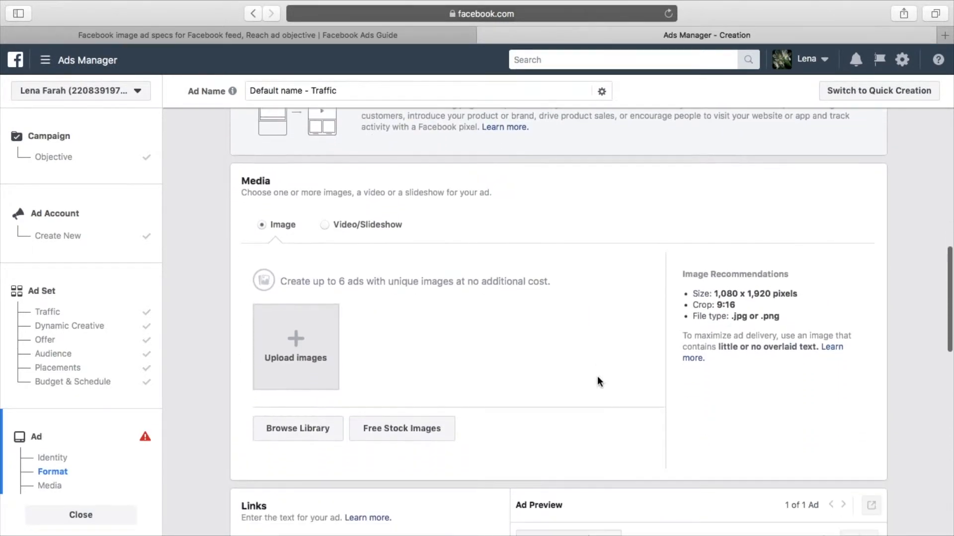
{"action": "scroll", "coordinate": [597, 377], "scroll_direction": "down", "scroll_amount": 2}
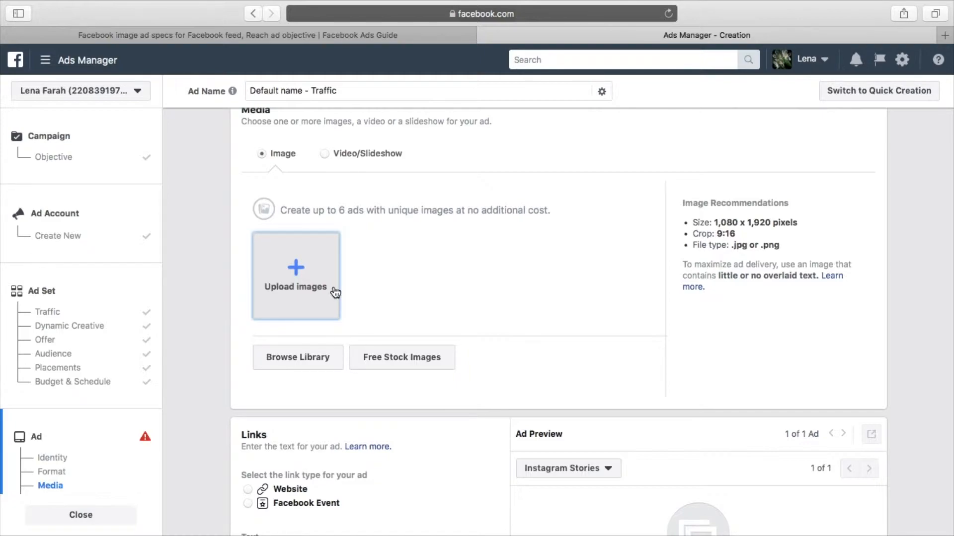
Load canva.com in a new browser tab, then return to the Ads Manager creation tab.
{"action": "left_click", "coordinate": [944, 35]}
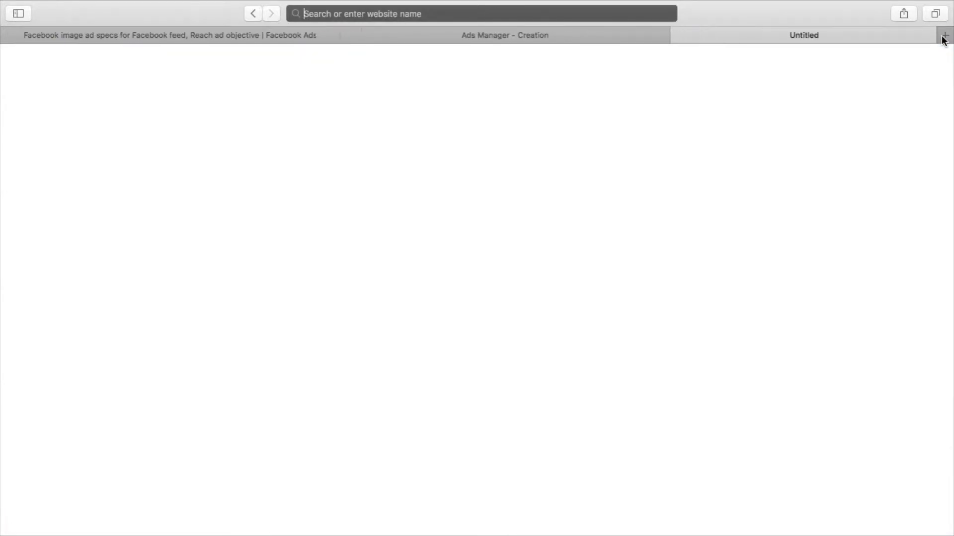
{"action": "type", "text": "can"}
{"action": "key", "text": "Return"}
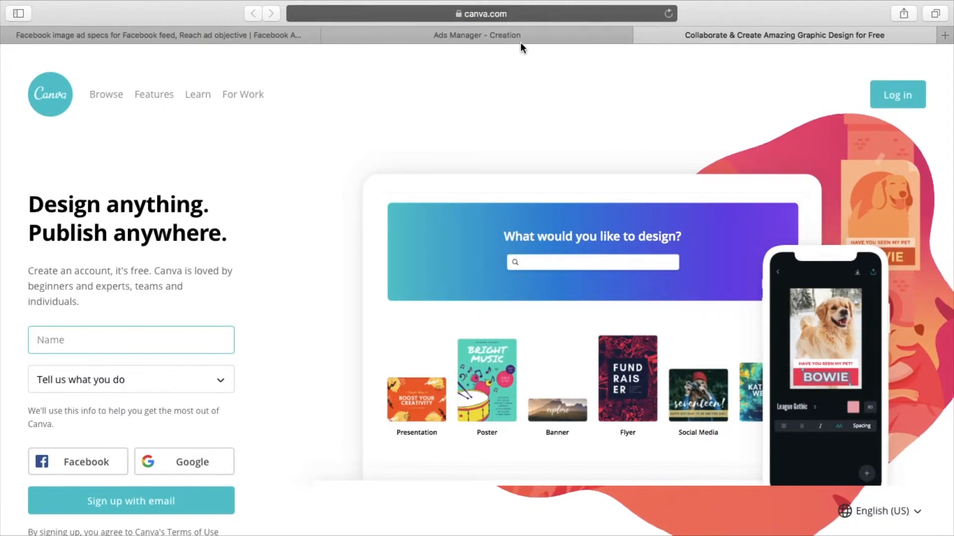
{"action": "left_click", "coordinate": [507, 37]}
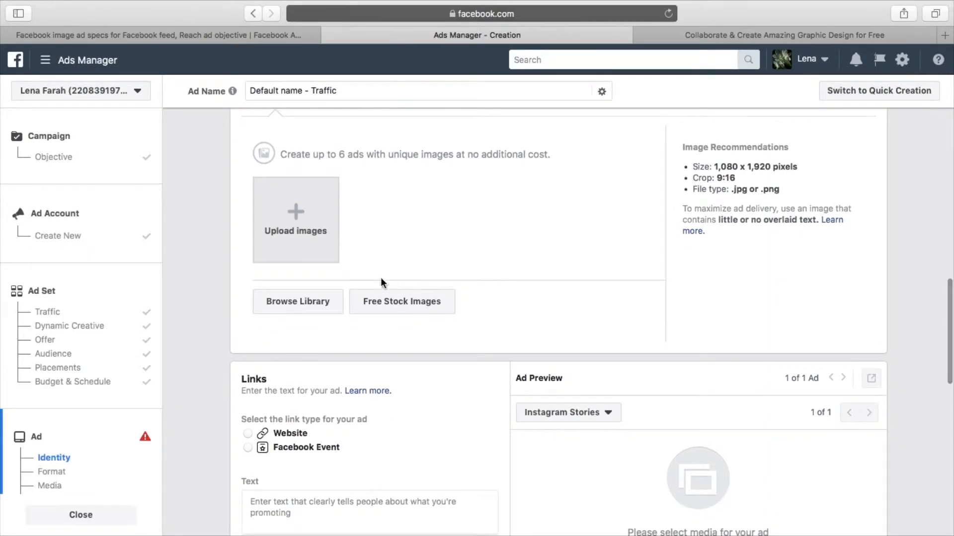
Pick the second Free Stock Images thumbnail, two men in a kitchen, as the ad image.
{"action": "left_click", "coordinate": [390, 310]}
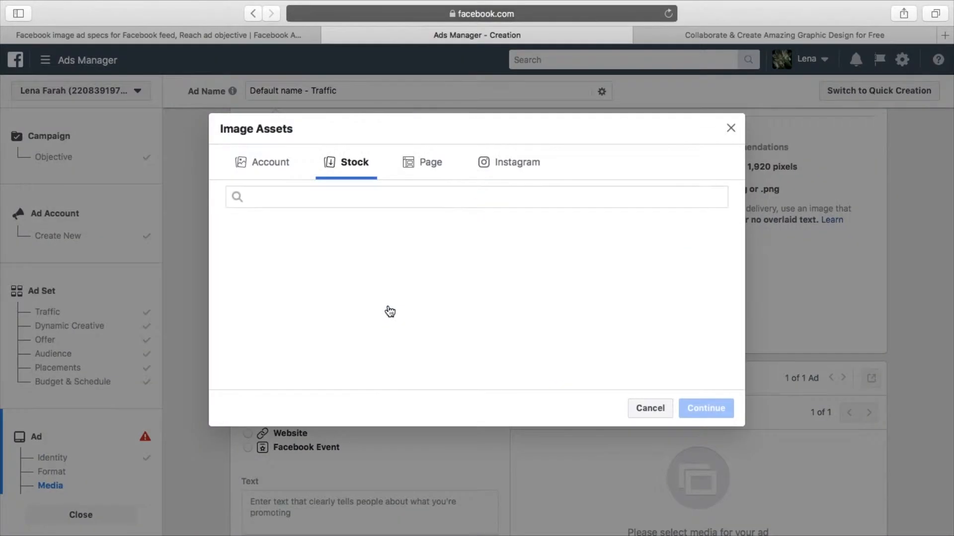
{"action": "left_click", "coordinate": [404, 199]}
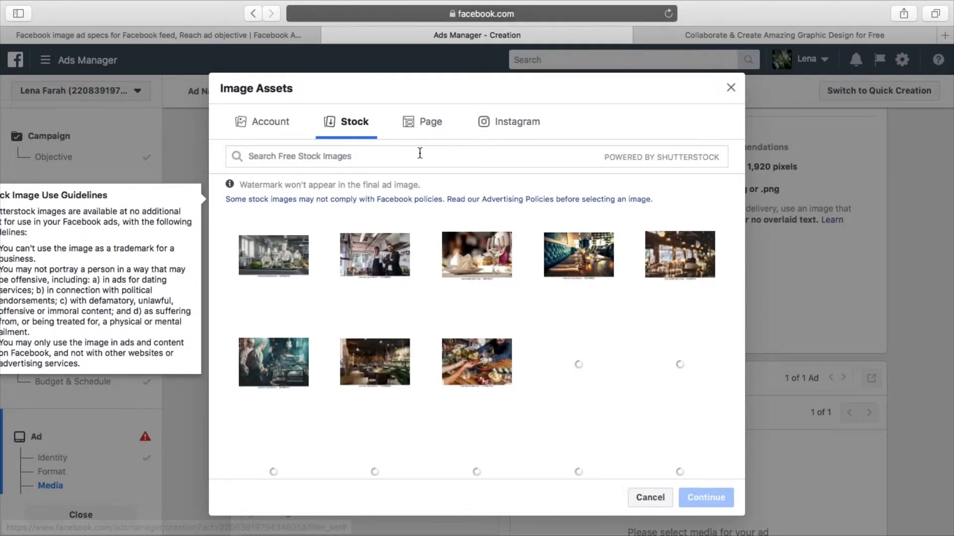
{"action": "left_click", "coordinate": [374, 268]}
{"action": "left_click", "coordinate": [700, 497]}
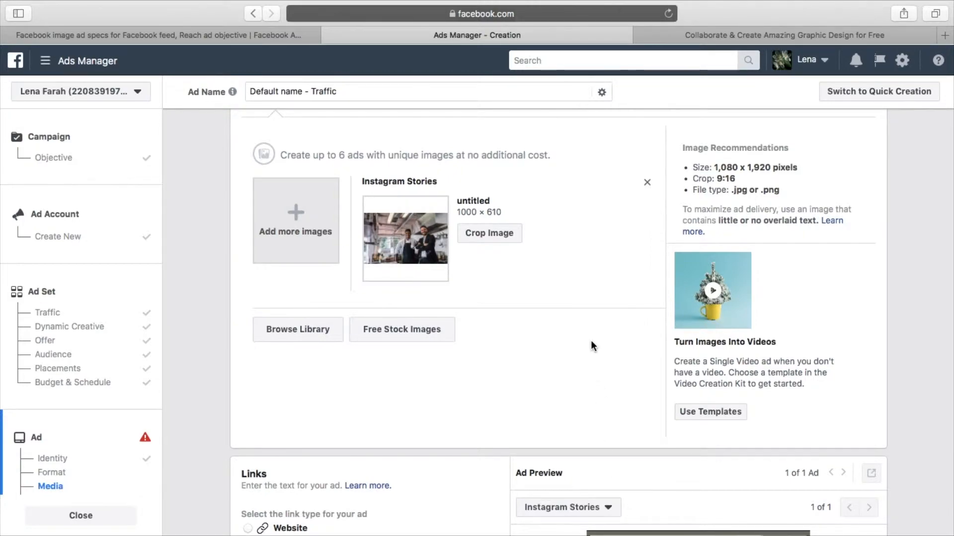
{"action": "scroll", "coordinate": [591, 340], "scroll_direction": "down", "scroll_amount": 10}
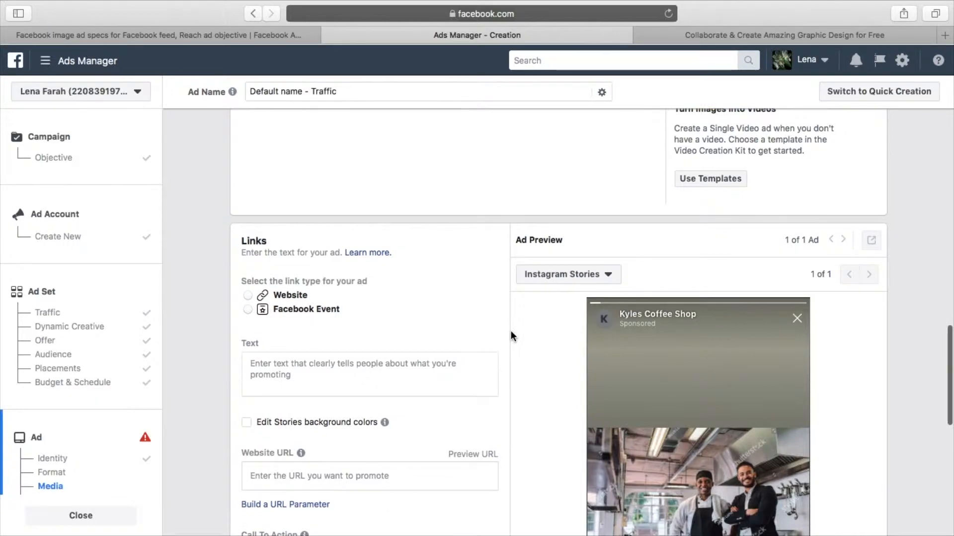
{"action": "scroll", "coordinate": [511, 333], "scroll_direction": "down", "scroll_amount": 6}
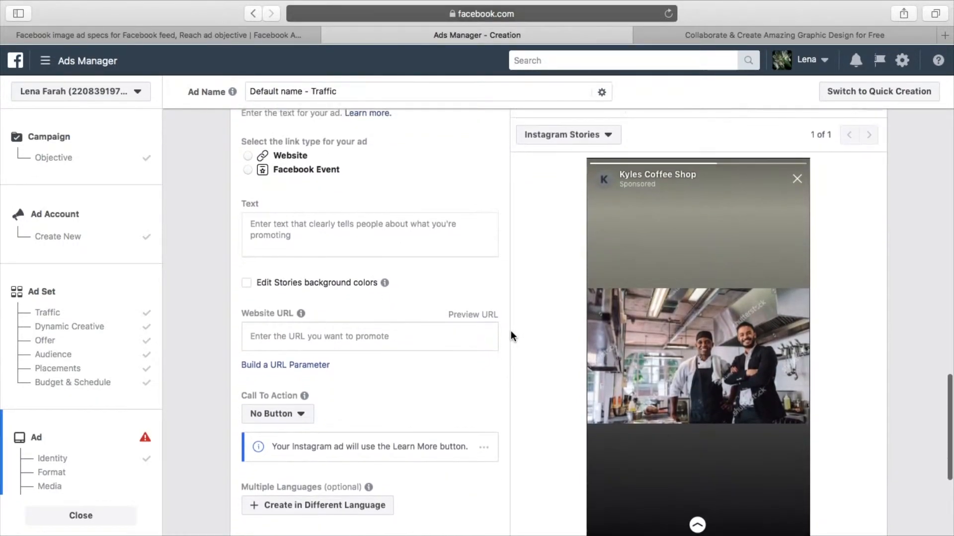
{"action": "scroll", "coordinate": [511, 333], "scroll_direction": "up", "scroll_amount": 1}
{"action": "scroll", "coordinate": [635, 350], "scroll_direction": "down", "scroll_amount": 1}
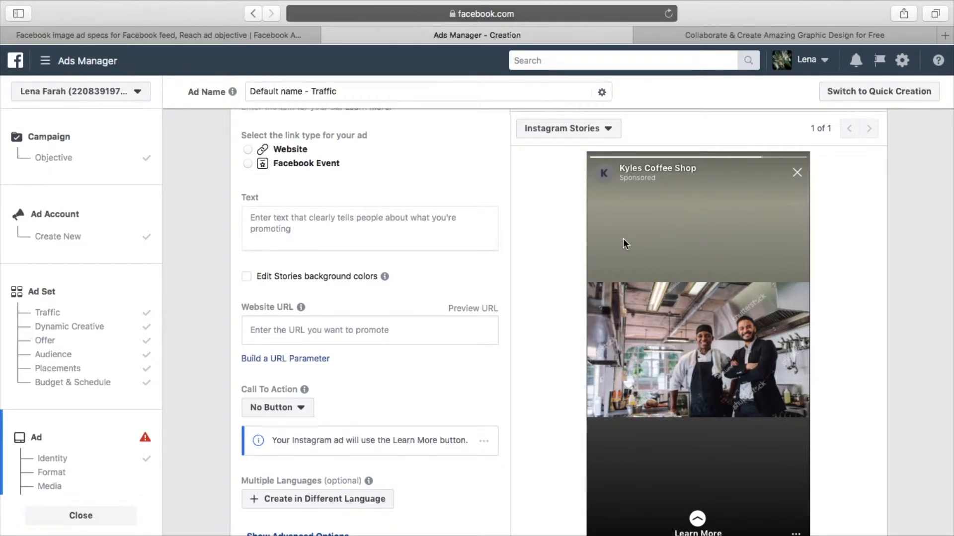
Choose Website under Links so the ad shows Learn More, and focus the Website URL field.
{"action": "left_click", "coordinate": [593, 128]}
{"action": "left_click", "coordinate": [593, 133]}
{"action": "scroll", "coordinate": [577, 315], "scroll_direction": "up", "scroll_amount": 1}
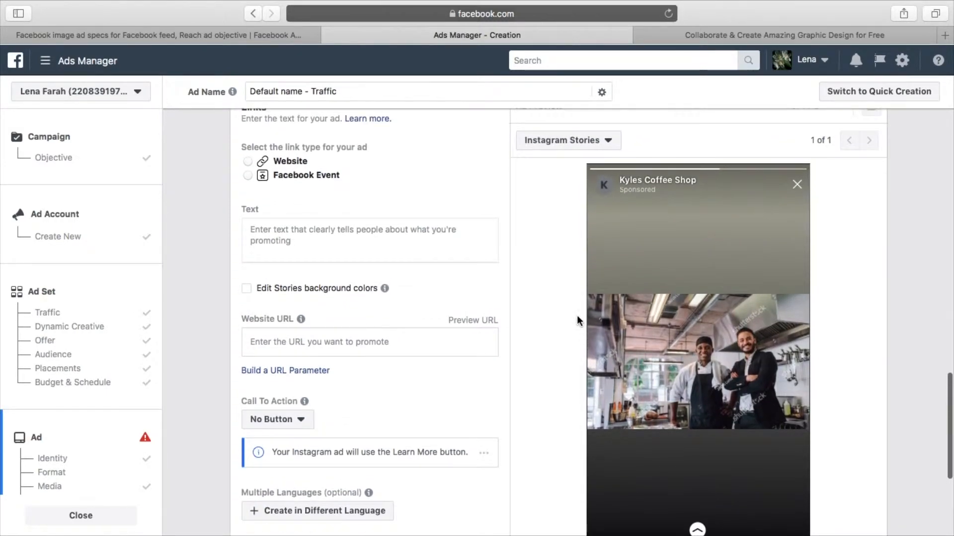
{"action": "scroll", "coordinate": [577, 315], "scroll_direction": "up", "scroll_amount": 4}
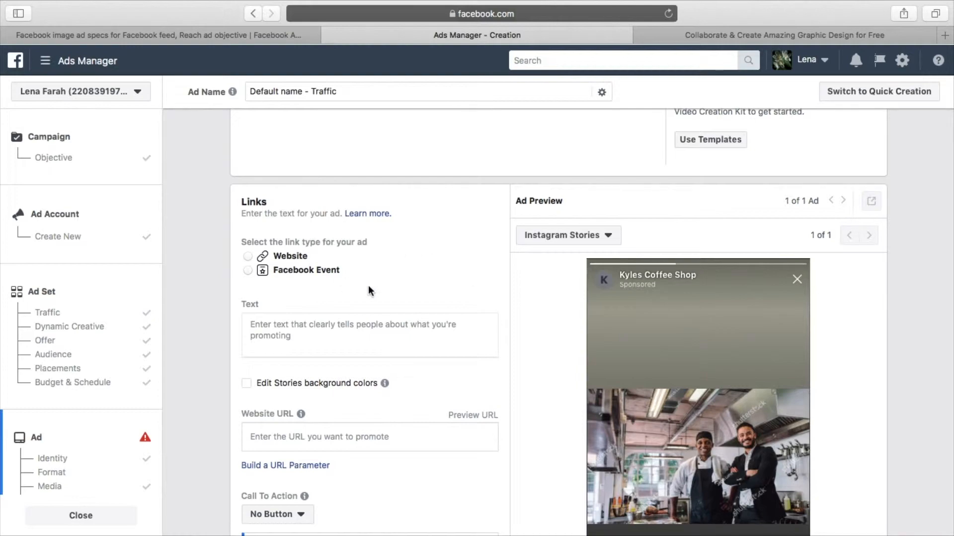
{"action": "left_click", "coordinate": [247, 256]}
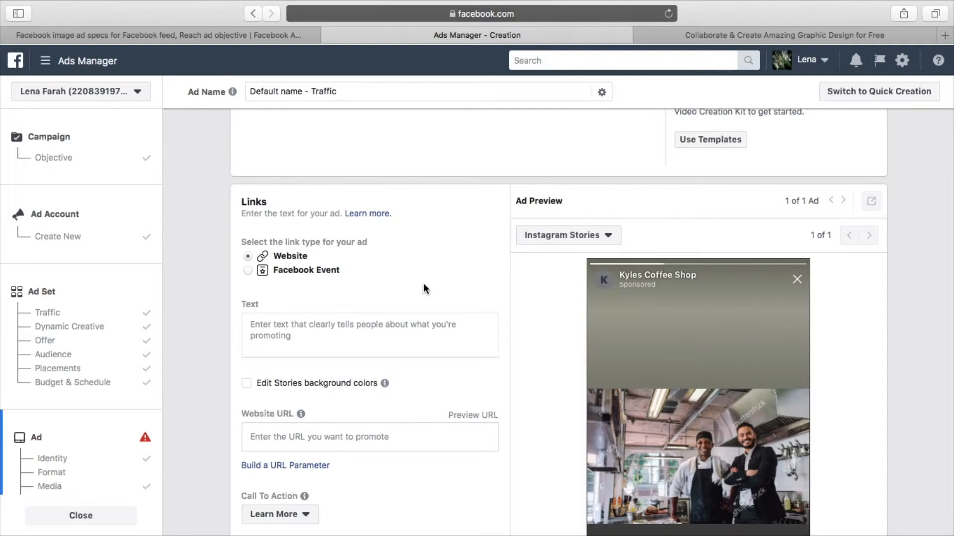
{"action": "scroll", "coordinate": [405, 353], "scroll_direction": "down", "scroll_amount": 3}
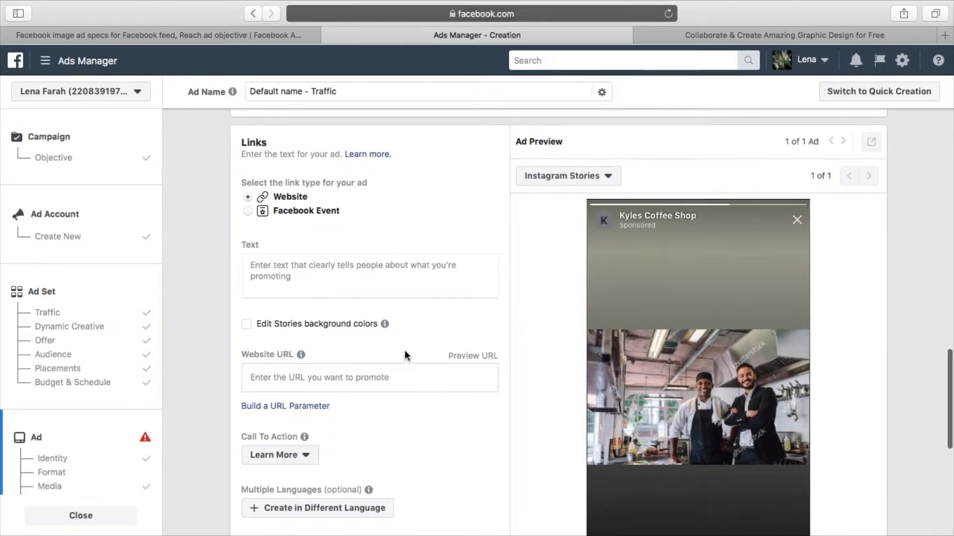
{"action": "left_click", "coordinate": [392, 383]}
{"action": "scroll", "coordinate": [390, 350], "scroll_direction": "down", "scroll_amount": 1}
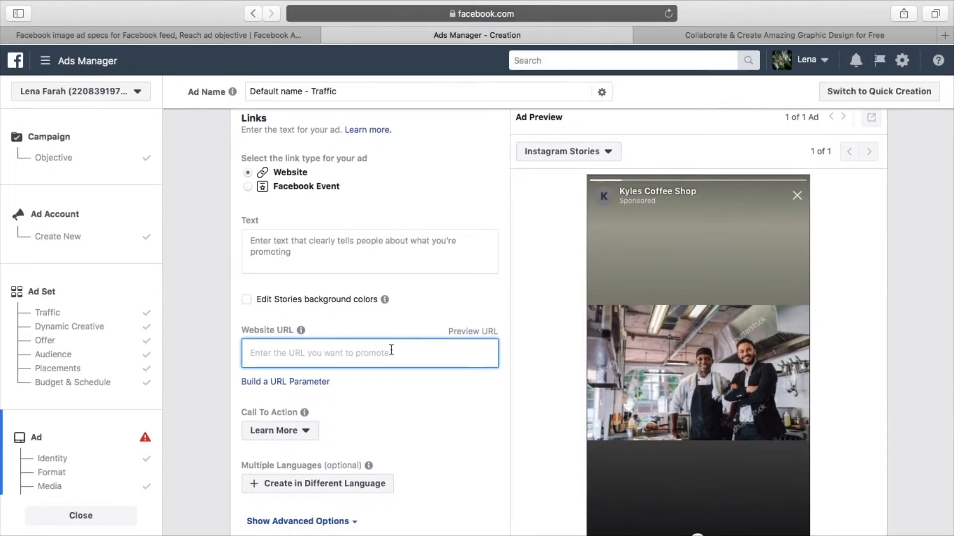
{"action": "scroll", "coordinate": [391, 350], "scroll_direction": "down", "scroll_amount": 2}
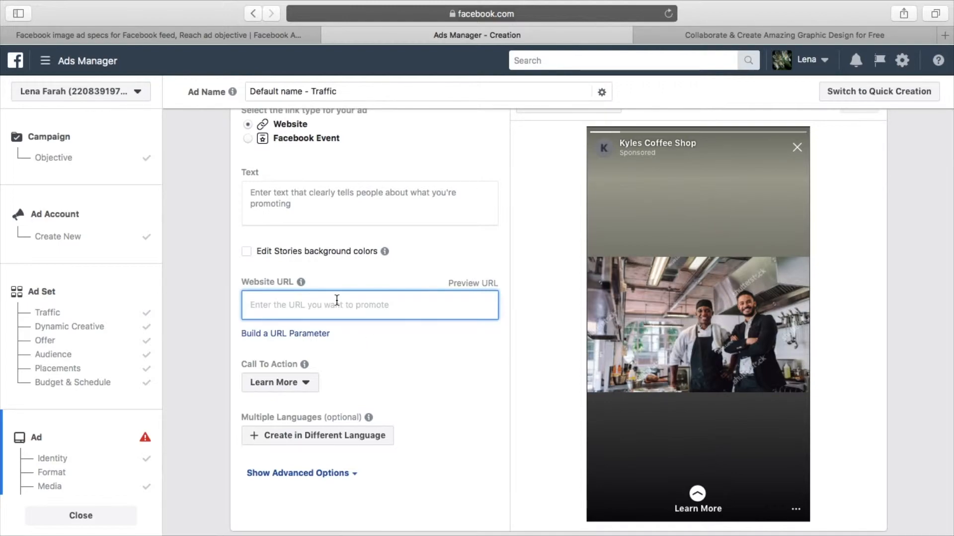
Enter the Instagram profile address as the website URL and move to the empty Text field.
{"action": "type", "text": "htt"}
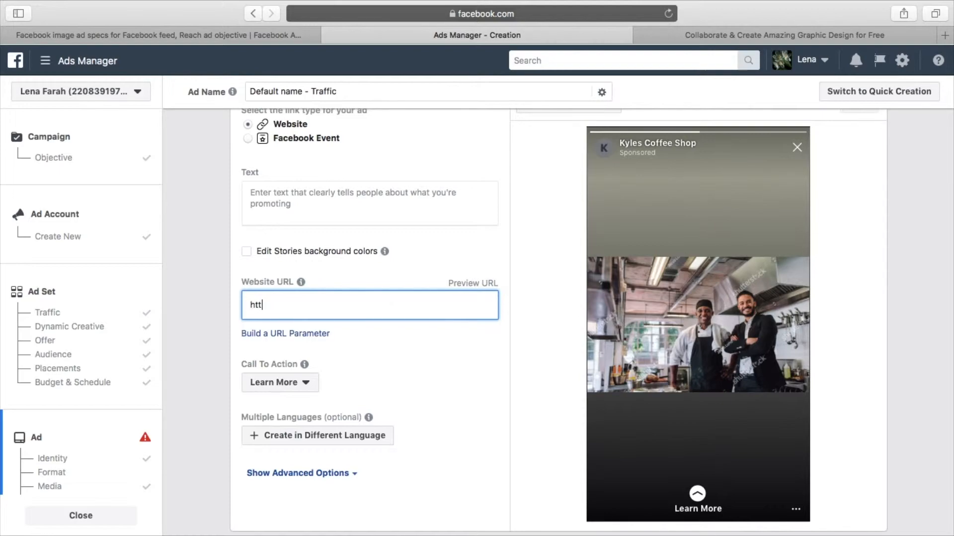
{"action": "key", "text": "BackSpace"}
{"action": "key", "text": "BackSpace"}
{"action": "key", "text": "BackSpace"}
{"action": "type", "text": "instagram"}
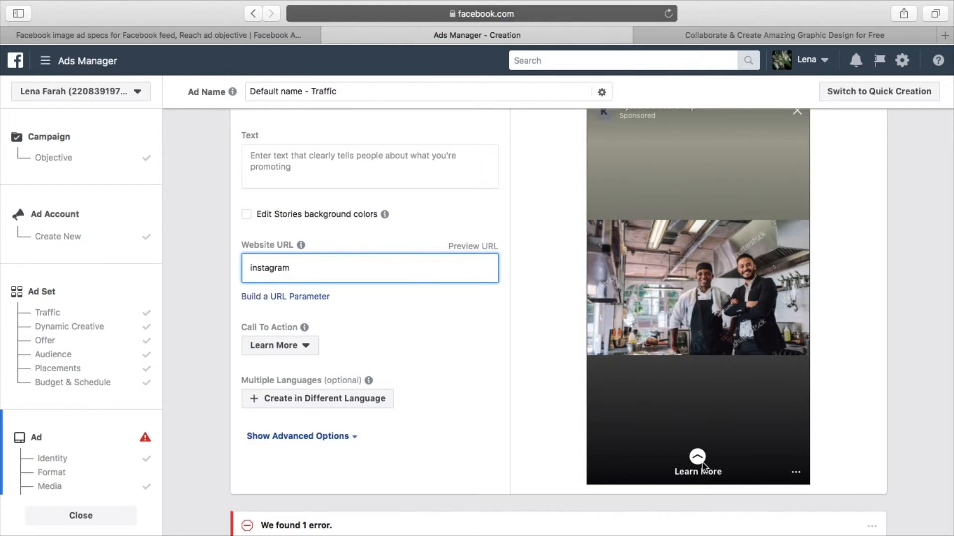
{"action": "type", "text": ".com/kyle.farah"}
{"action": "left_click", "coordinate": [447, 231]}
{"action": "scroll", "coordinate": [488, 241], "scroll_direction": "up", "scroll_amount": 2}
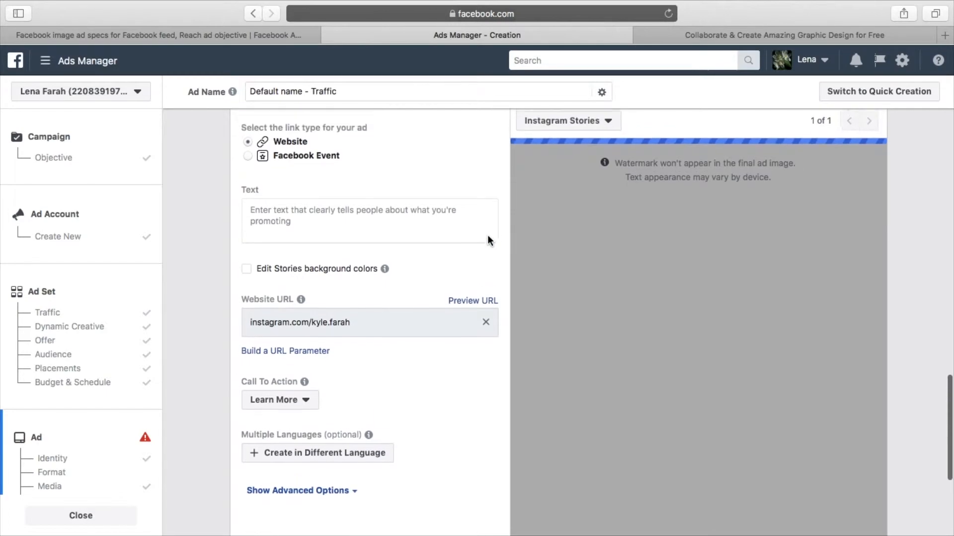
{"action": "left_click", "coordinate": [381, 230]}
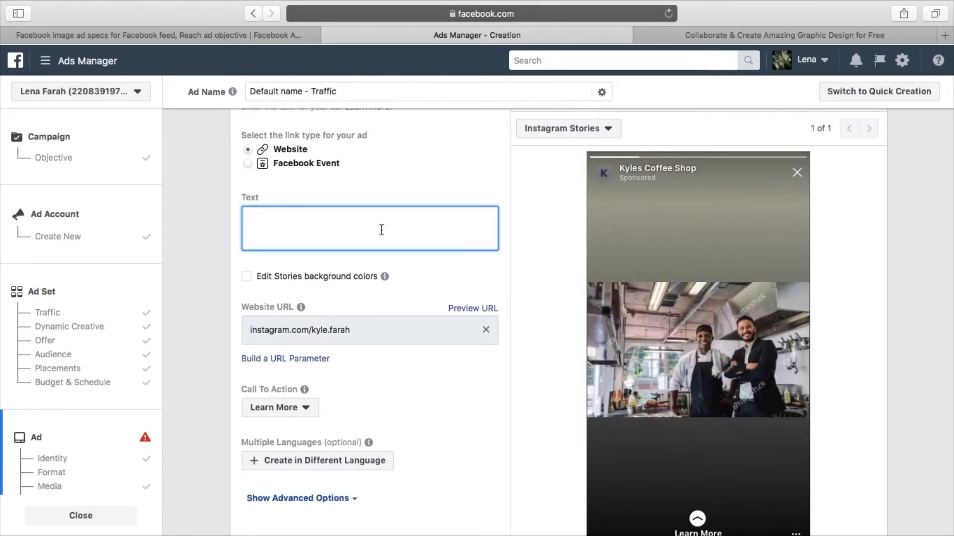
Enter 'For the most amazing coffee in sandton - swipe up now' as the ad text.
{"action": "type", "text": "H"}
{"action": "key", "text": "BackSpace"}
{"action": "type", "text": "For the most amasi"}
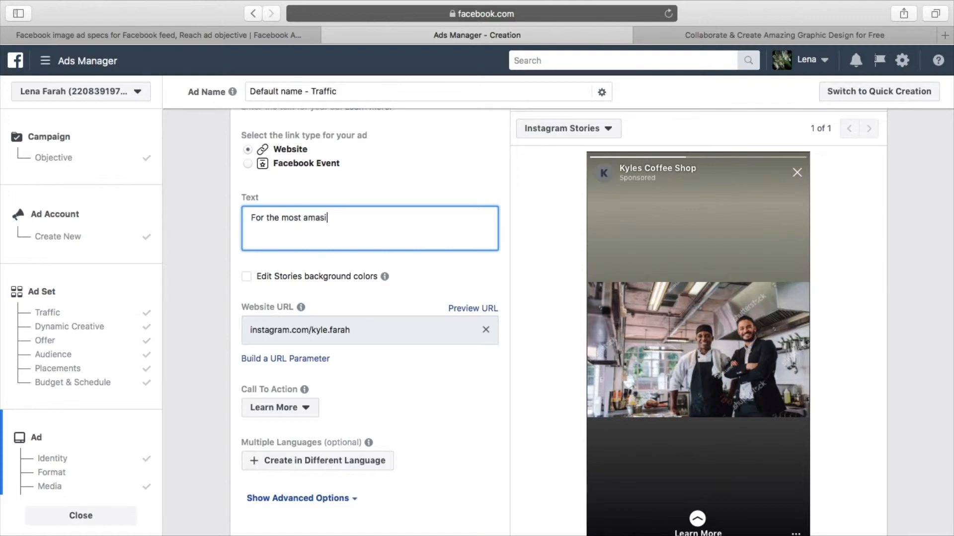
{"action": "key", "text": "BackSpace"}
{"action": "key", "text": "BackSpace"}
{"action": "type", "text": "zing coff"}
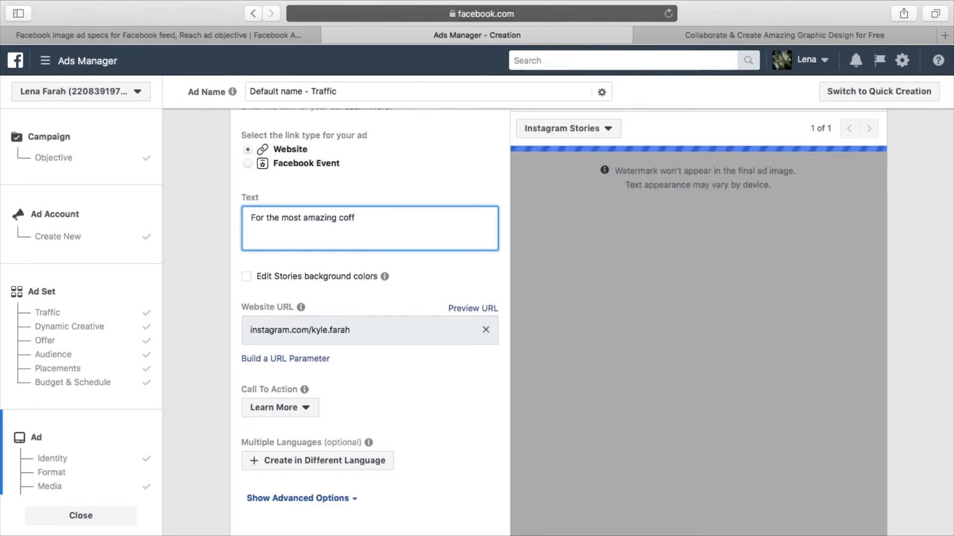
{"action": "type", "text": "ee in sandton "}
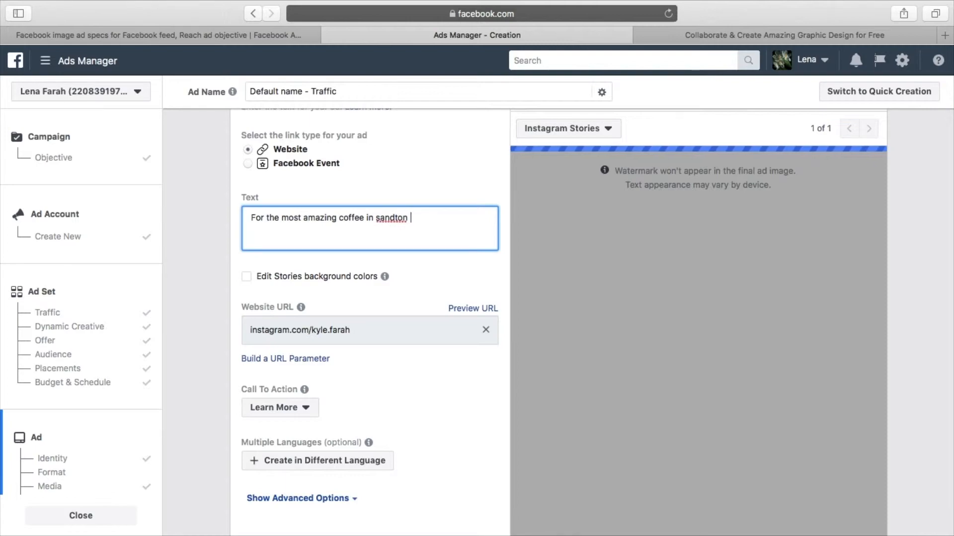
{"action": "type", "text": "- swipe"}
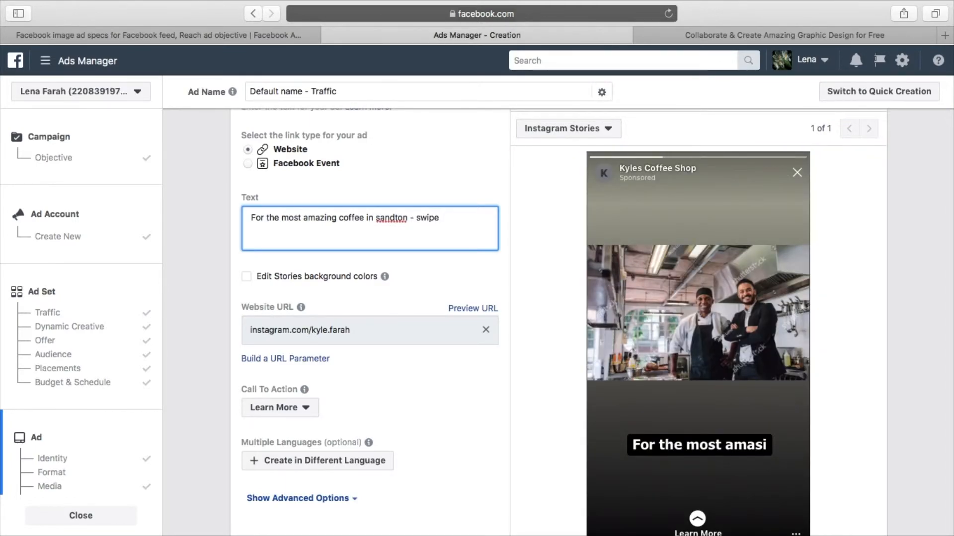
{"action": "type", "text": " up now"}
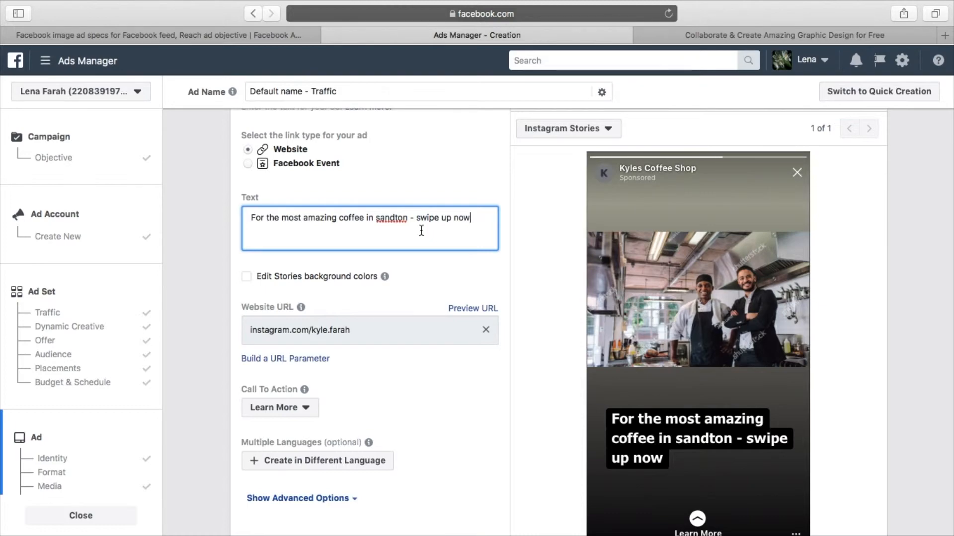
{"action": "scroll", "coordinate": [537, 312], "scroll_direction": "down", "scroll_amount": 2}
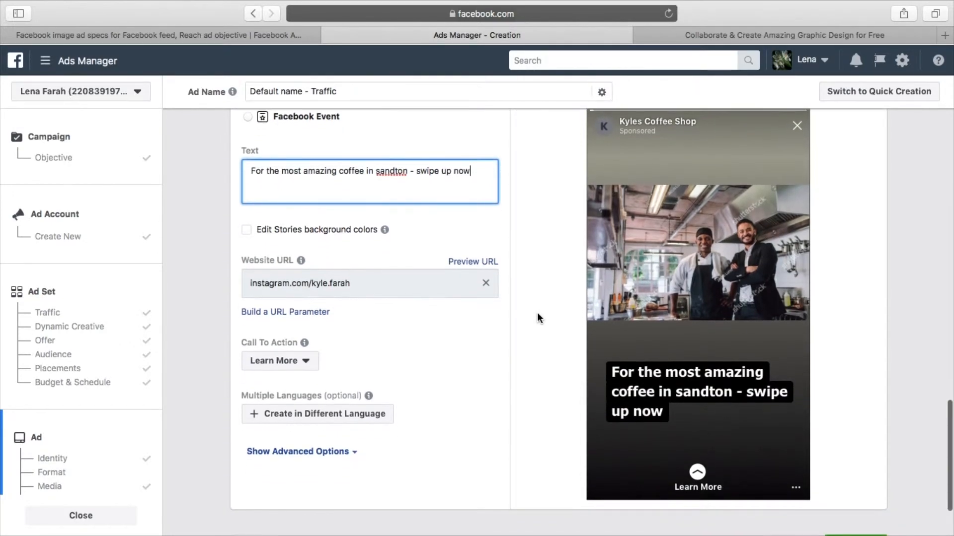
{"action": "scroll", "coordinate": [638, 363], "scroll_direction": "up", "scroll_amount": 1}
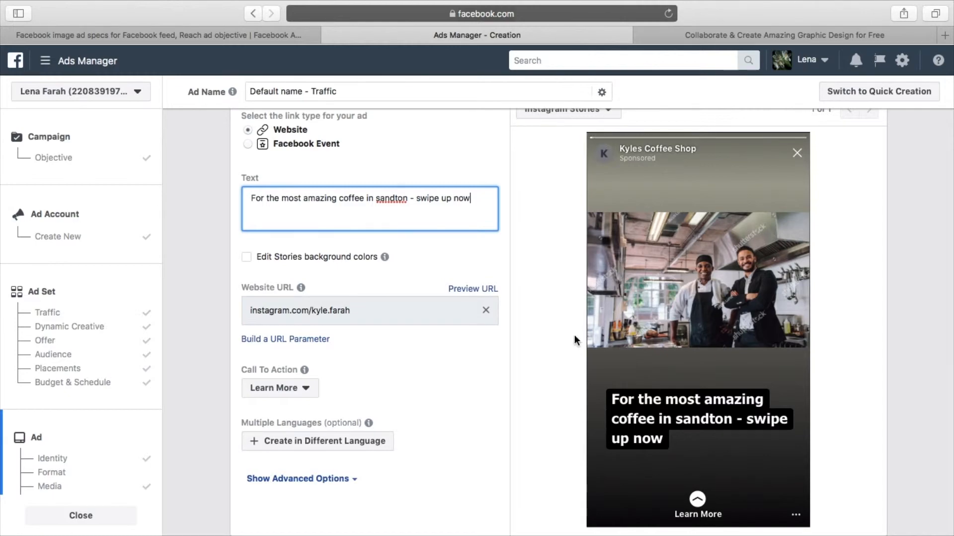
Keep Learn More selected in the Call To Action dropdown.
{"action": "scroll", "coordinate": [511, 330], "scroll_direction": "down", "scroll_amount": 3}
{"action": "scroll", "coordinate": [511, 330], "scroll_direction": "down", "scroll_amount": 2}
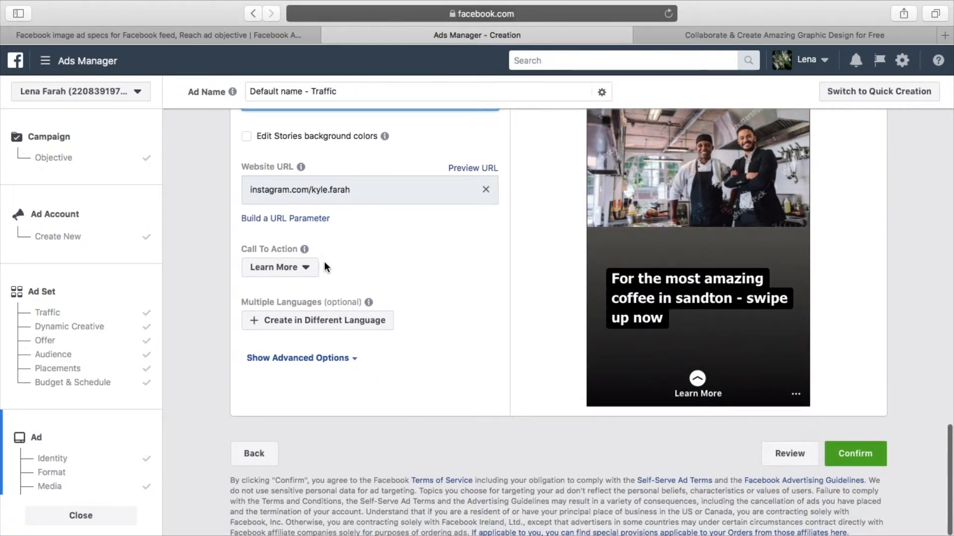
{"action": "left_click", "coordinate": [304, 268]}
{"action": "scroll", "coordinate": [298, 308], "scroll_direction": "up", "scroll_amount": 3}
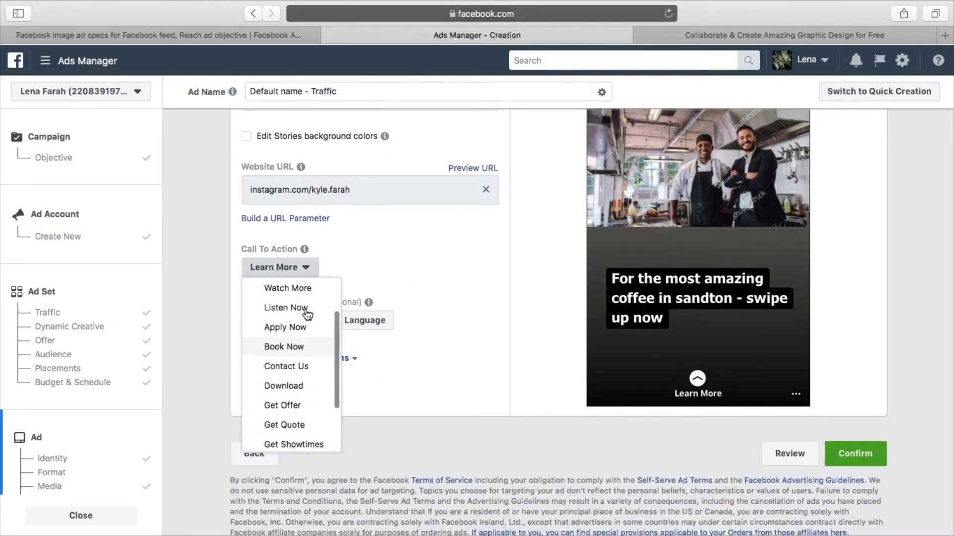
{"action": "scroll", "coordinate": [304, 333], "scroll_direction": "up", "scroll_amount": 1}
{"action": "scroll", "coordinate": [304, 332], "scroll_direction": "up", "scroll_amount": 1}
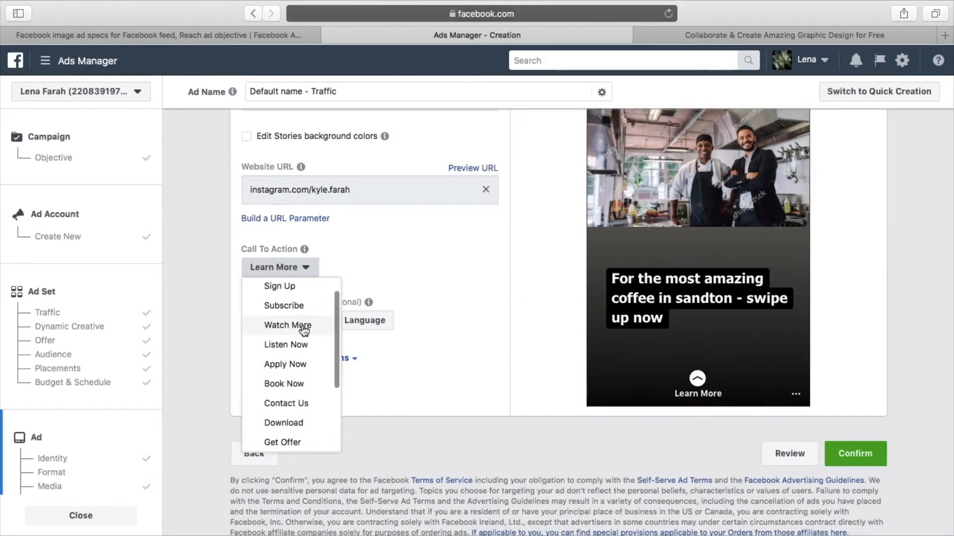
{"action": "scroll", "coordinate": [302, 343], "scroll_direction": "down", "scroll_amount": 3}
{"action": "scroll", "coordinate": [302, 350], "scroll_direction": "down", "scroll_amount": 1}
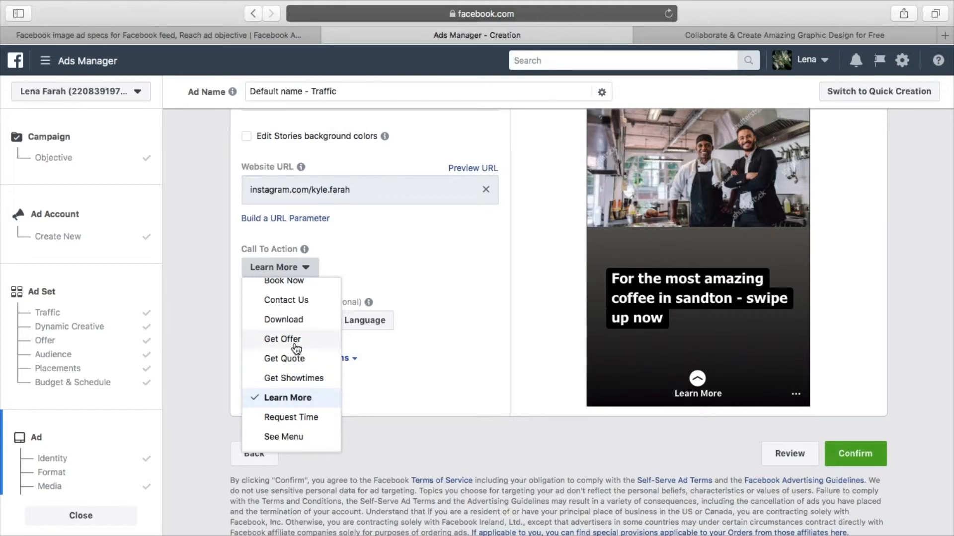
{"action": "left_click", "coordinate": [301, 400]}
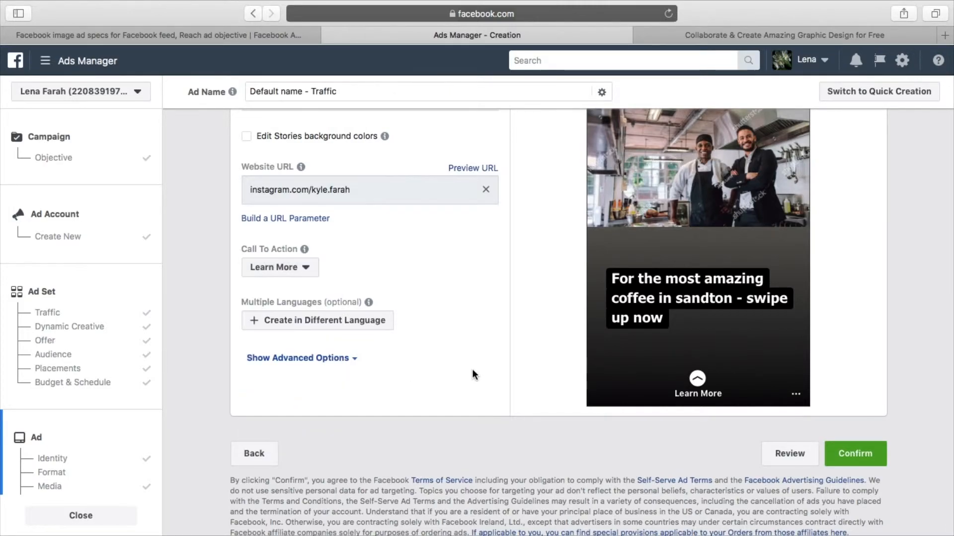
Show the advanced URL parameter and tracking options, then scroll down to the Review button.
{"action": "left_click", "coordinate": [347, 358]}
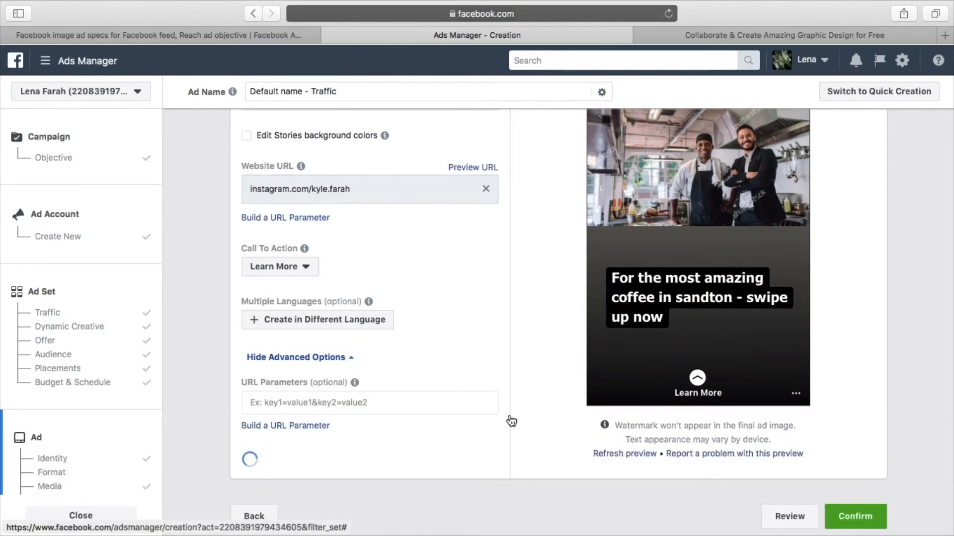
{"action": "scroll", "coordinate": [515, 420], "scroll_direction": "down", "scroll_amount": 3}
{"action": "scroll", "coordinate": [515, 423], "scroll_direction": "down", "scroll_amount": 4}
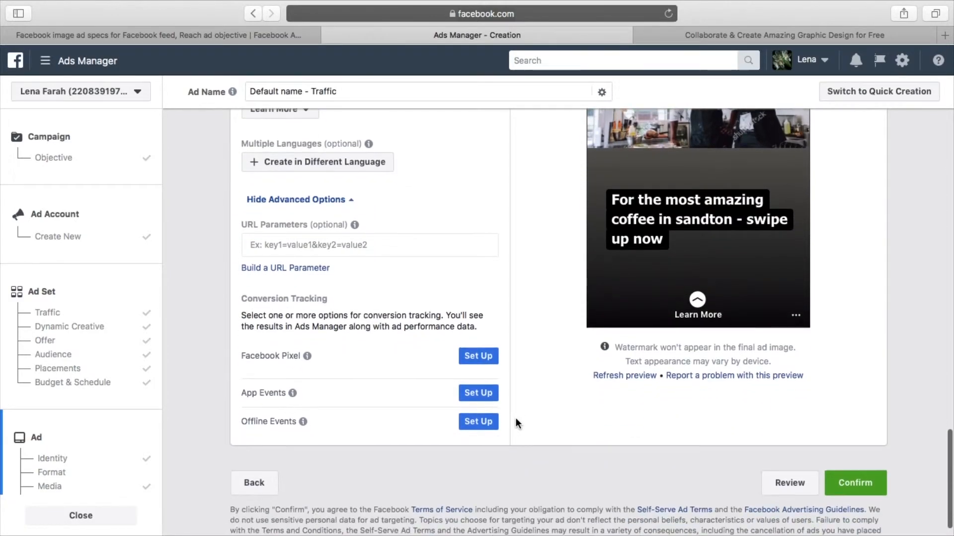
{"action": "scroll", "coordinate": [411, 309], "scroll_direction": "down", "scroll_amount": 1}
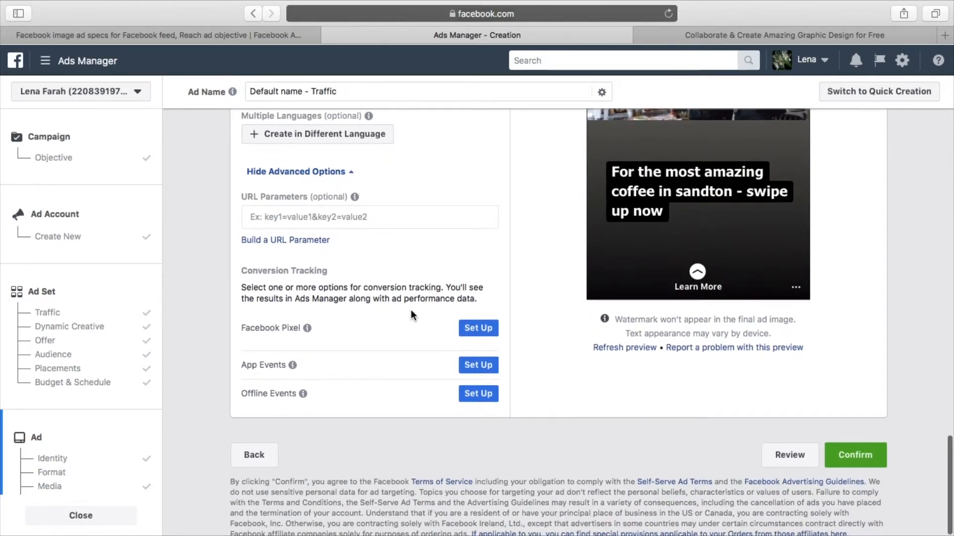
{"action": "scroll", "coordinate": [496, 290], "scroll_direction": "up", "scroll_amount": 1}
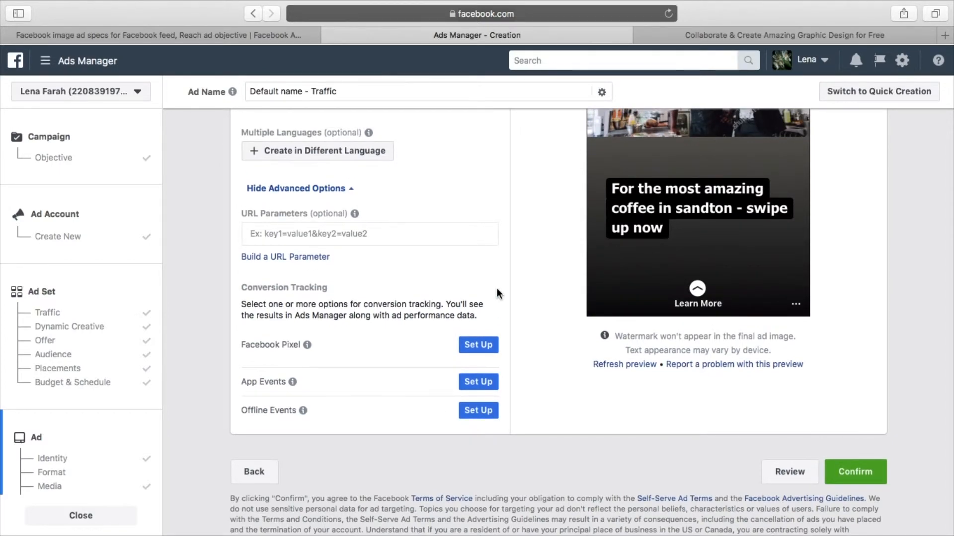
{"action": "scroll", "coordinate": [531, 284], "scroll_direction": "up", "scroll_amount": 10}
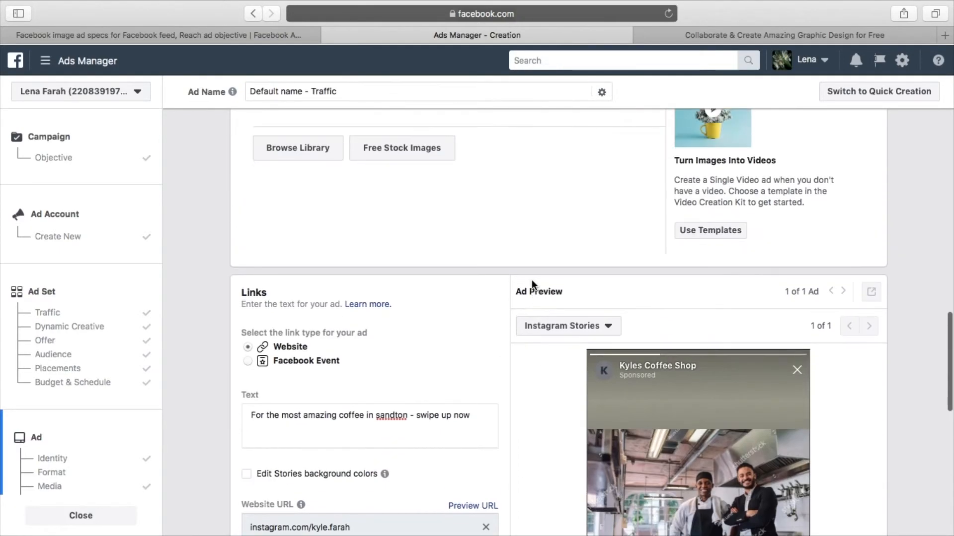
{"action": "scroll", "coordinate": [532, 282], "scroll_direction": "up", "scroll_amount": 10}
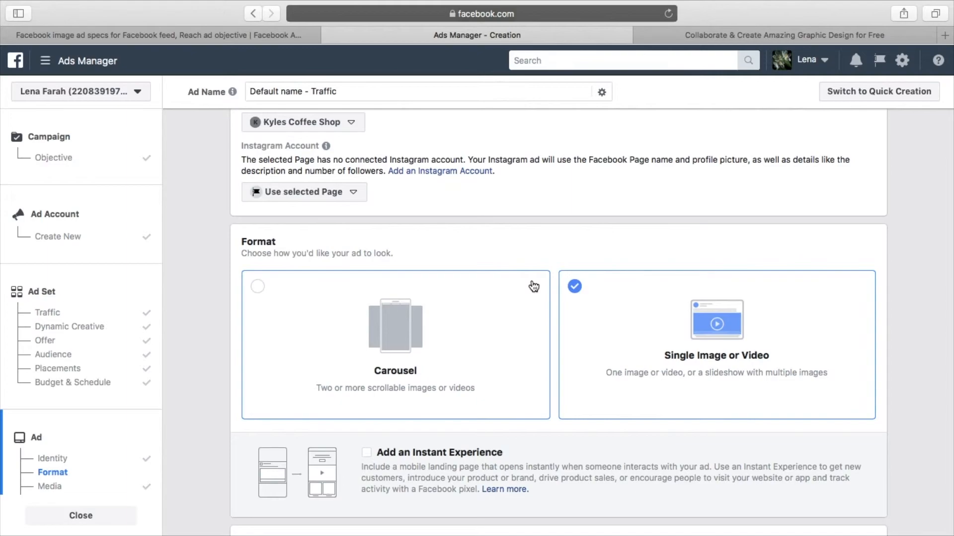
{"action": "scroll", "coordinate": [532, 286], "scroll_direction": "down", "scroll_amount": 10}
{"action": "scroll", "coordinate": [532, 286], "scroll_direction": "down", "scroll_amount": 5}
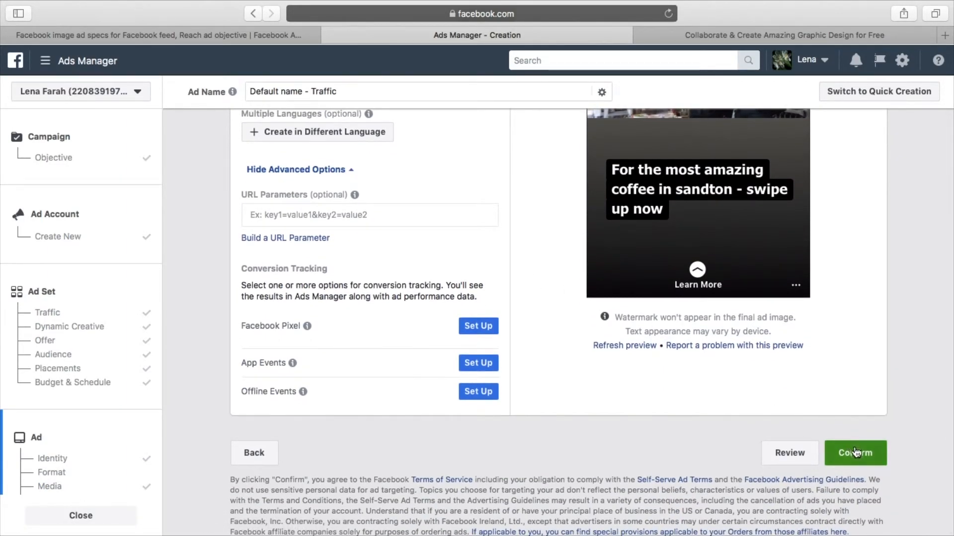
Open Review and check campaign 'Story Ad to profile', ad set 21-55 and the Instagram Stories placement.
{"action": "left_click", "coordinate": [792, 453]}
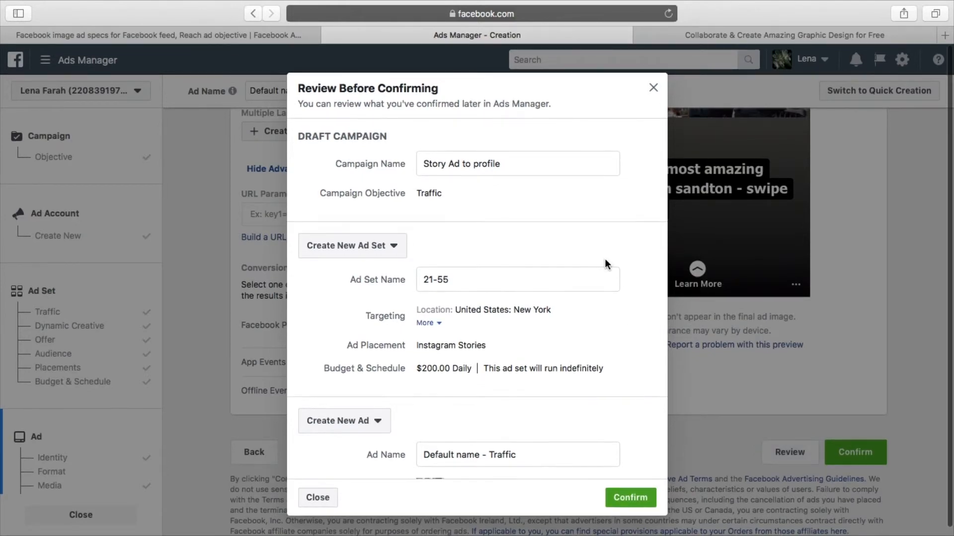
{"action": "scroll", "coordinate": [586, 207], "scroll_direction": "down", "scroll_amount": 1}
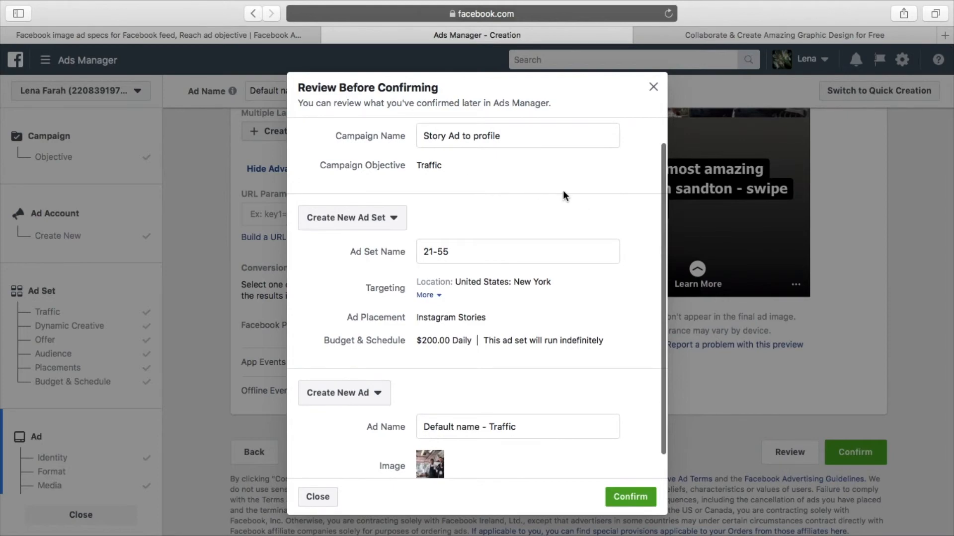
{"action": "scroll", "coordinate": [601, 198], "scroll_direction": "down", "scroll_amount": 1}
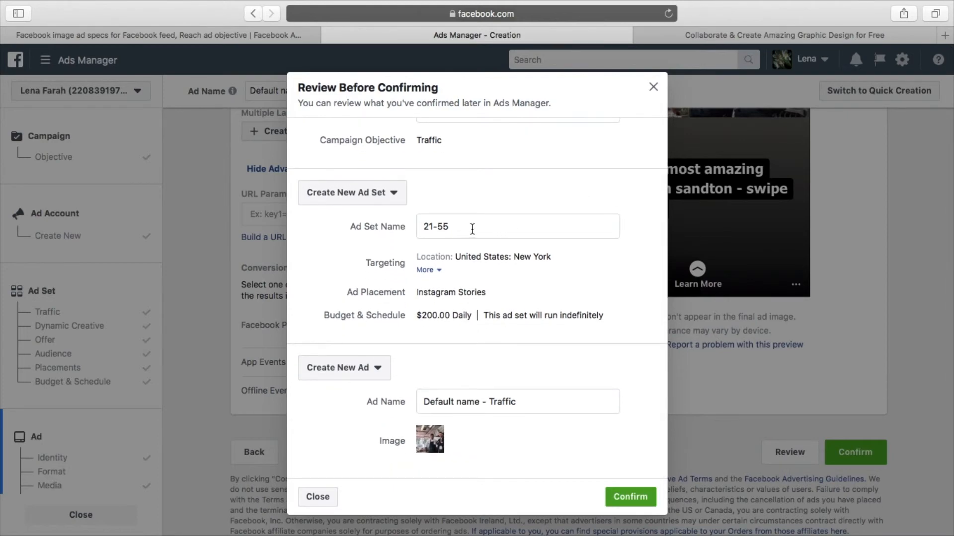
{"action": "scroll", "coordinate": [515, 238], "scroll_direction": "down", "scroll_amount": 1}
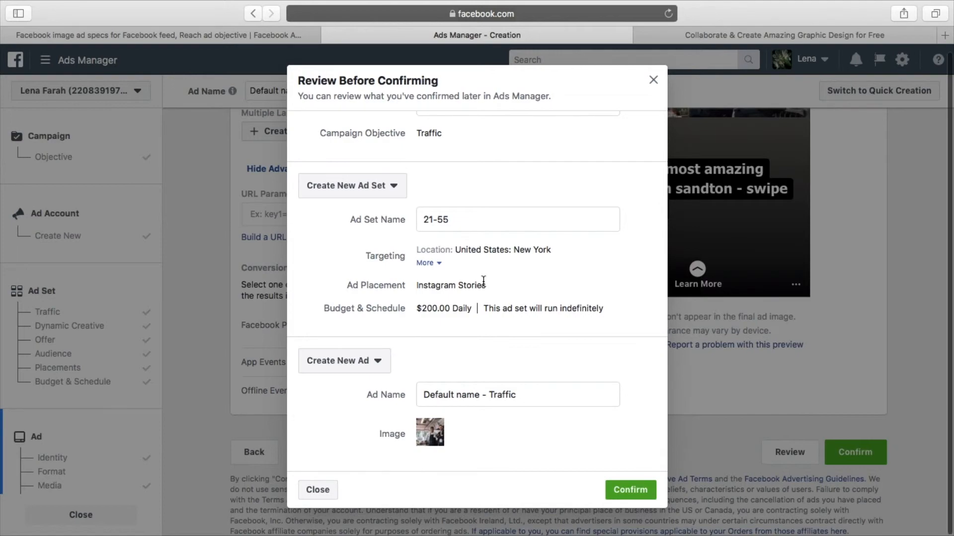
{"action": "scroll", "coordinate": [520, 305], "scroll_direction": "down", "scroll_amount": 1}
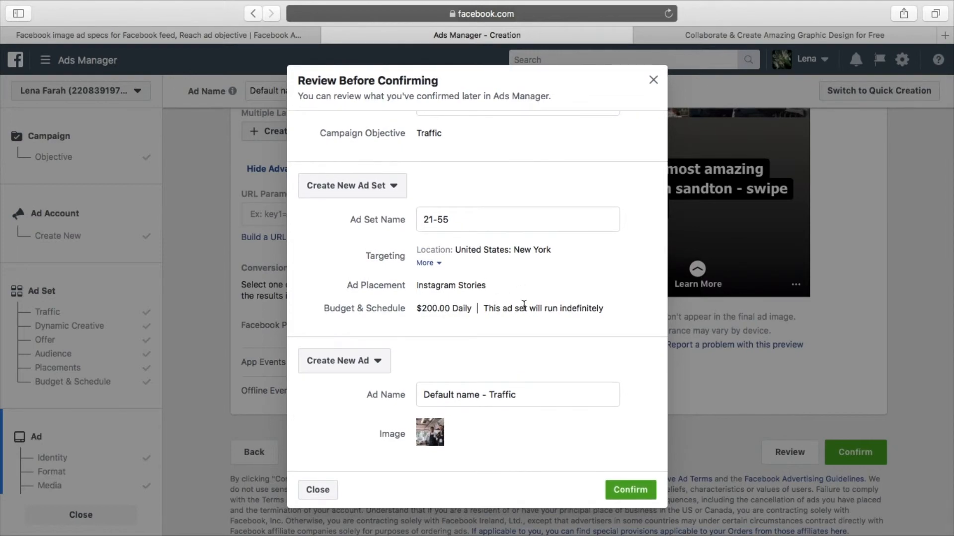